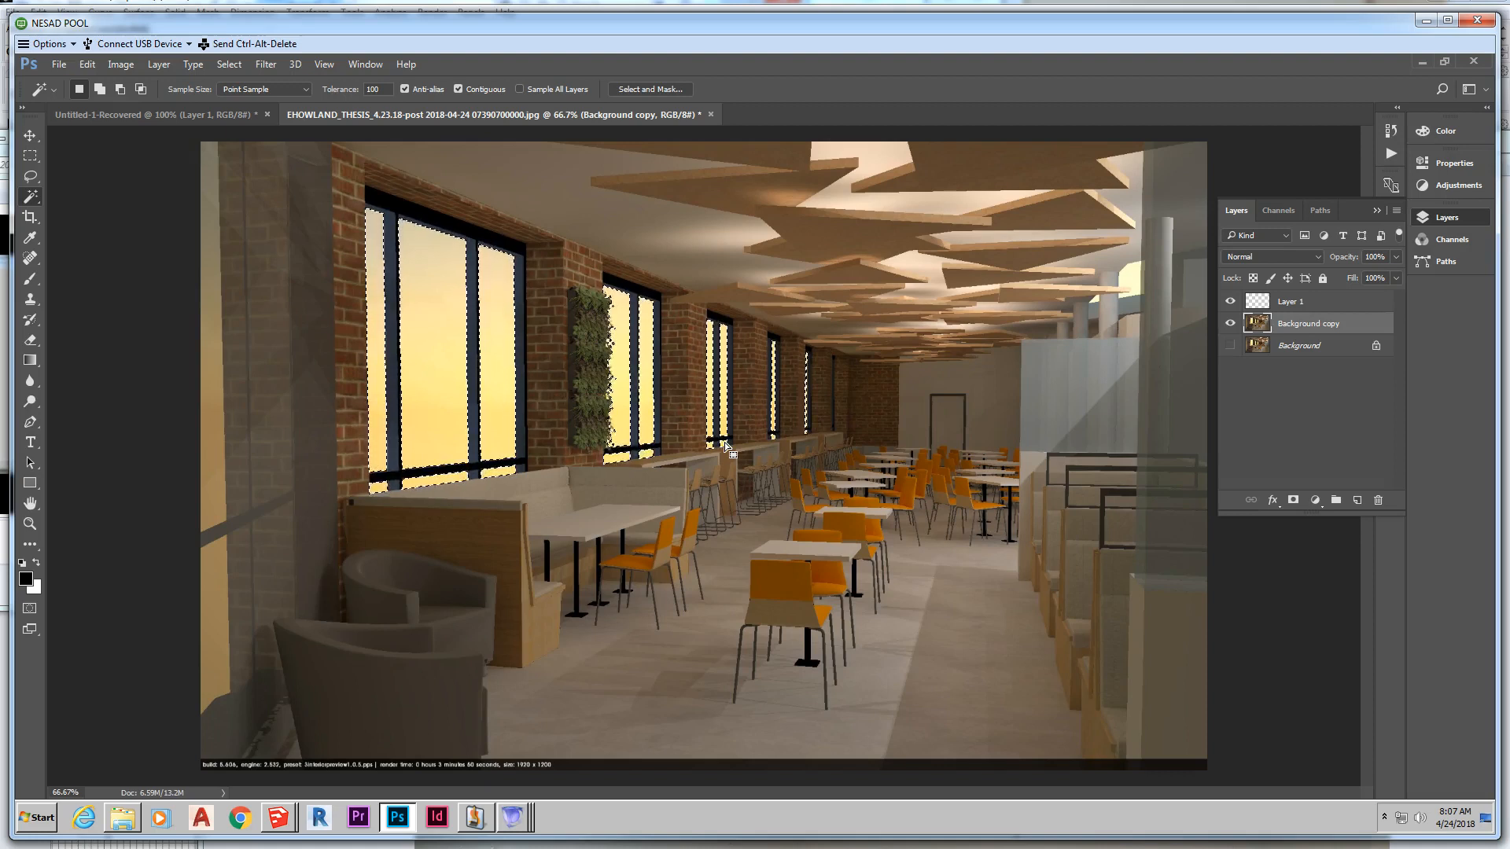
Step: Save the window glass selection as a new channel named "window outlines"
click(671, 384)
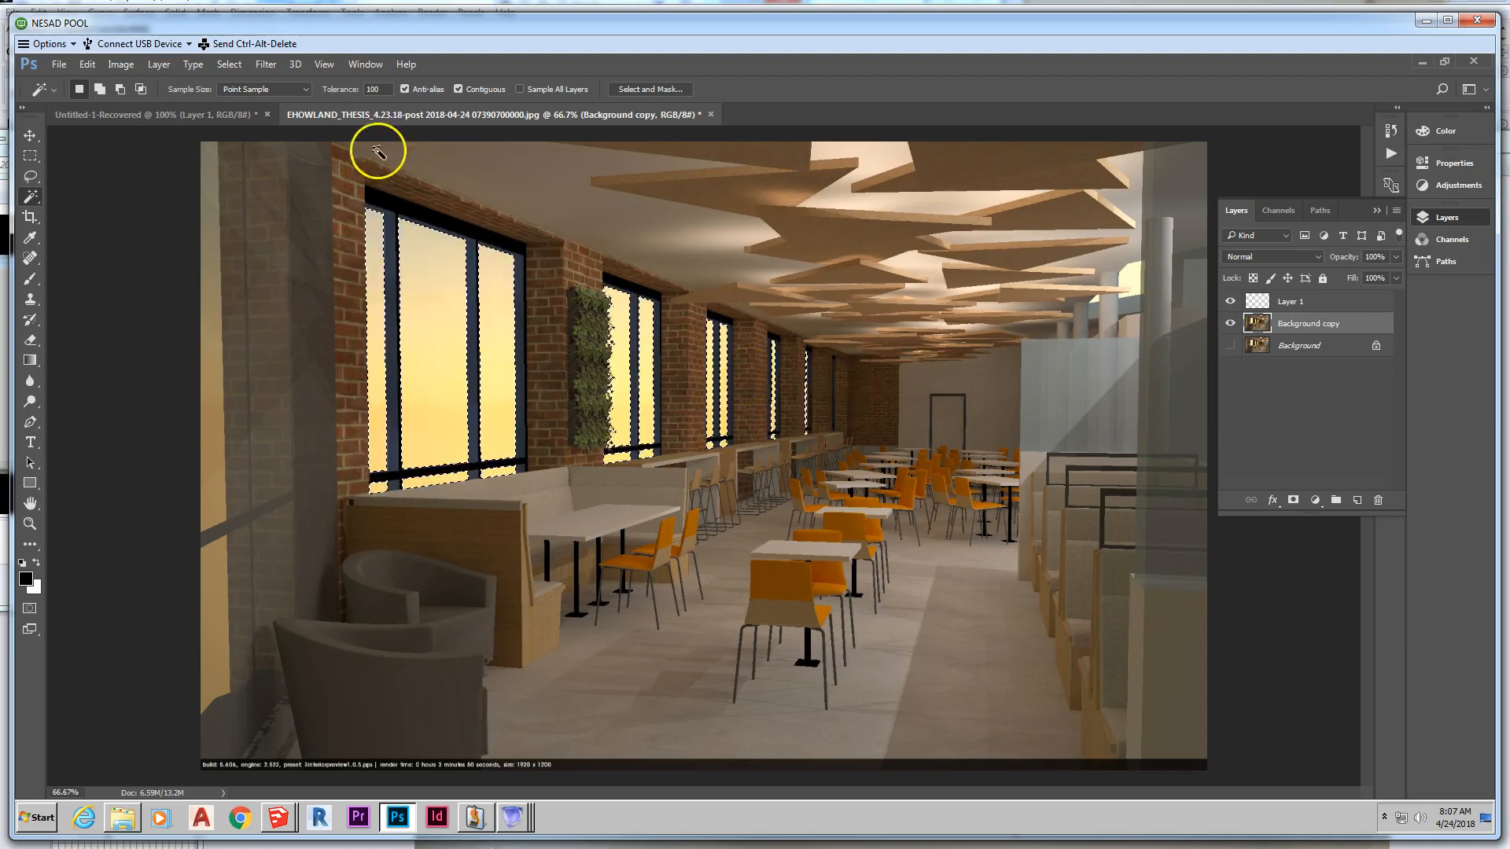
click(228, 64)
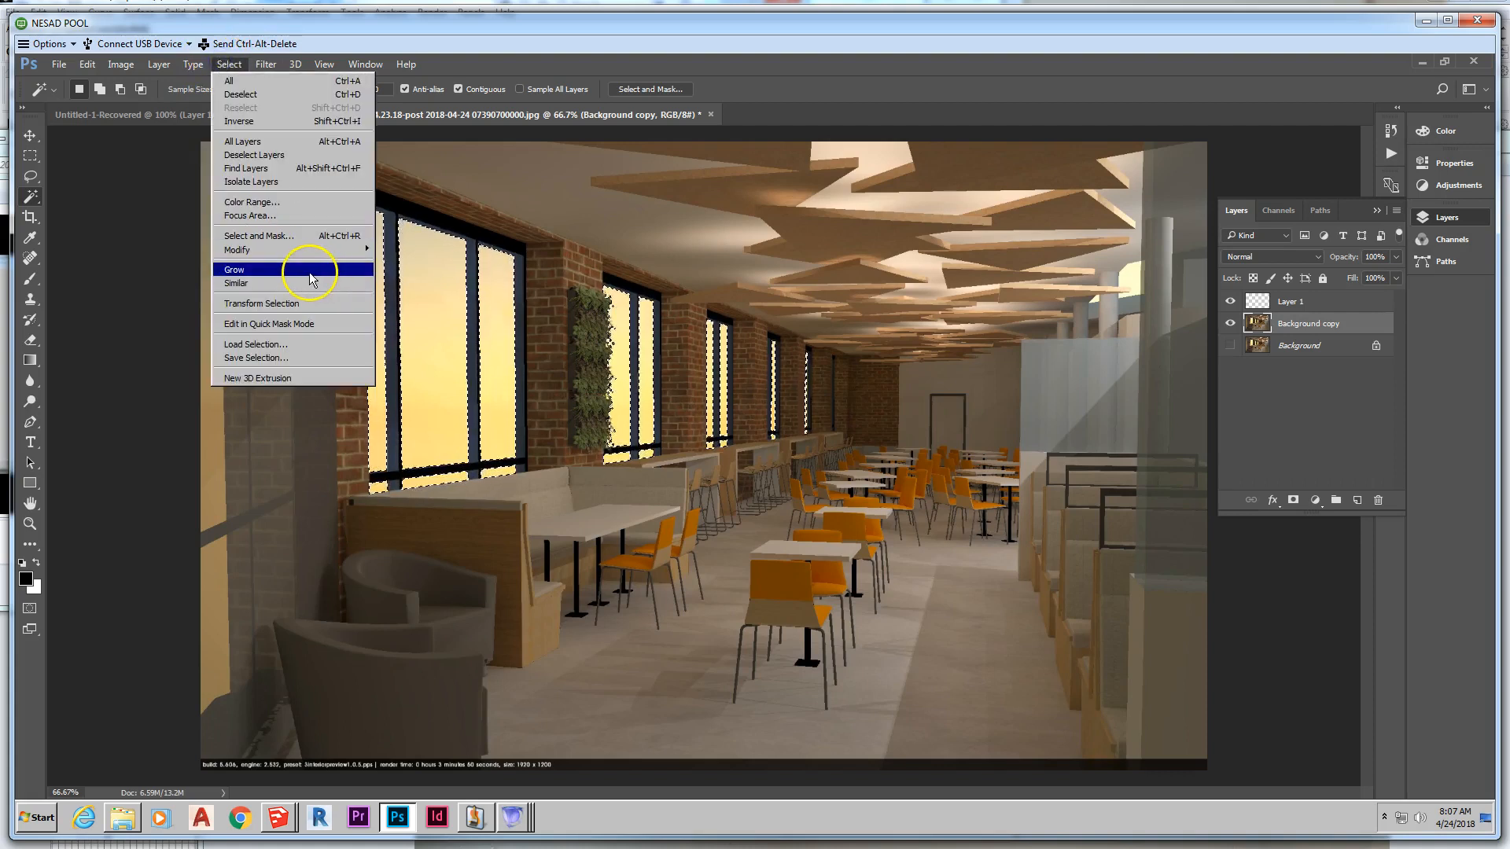
click(297, 358)
click(716, 321)
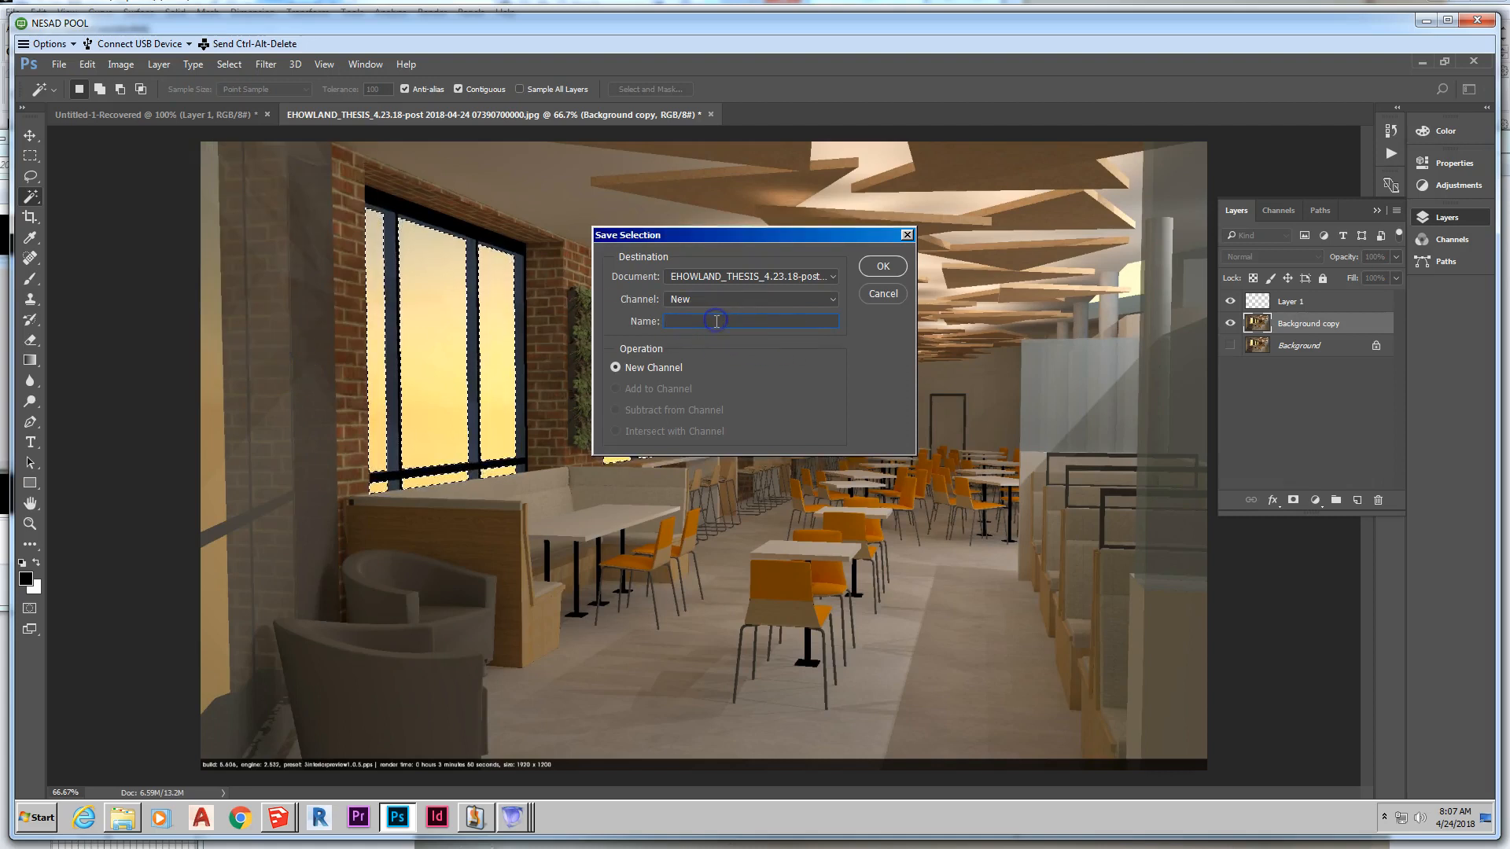
text(window outline)
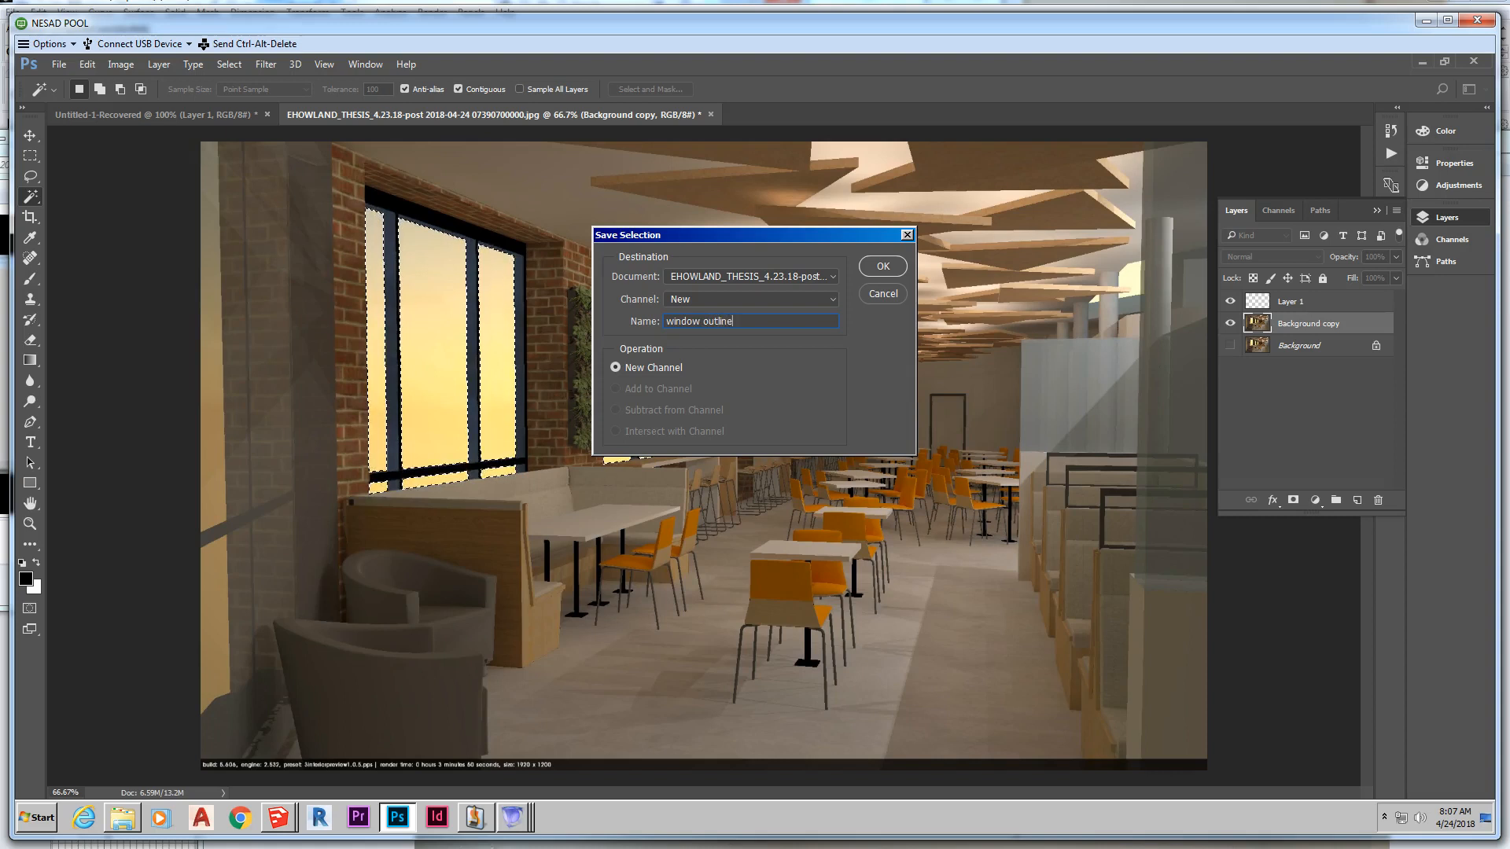
key(Return)
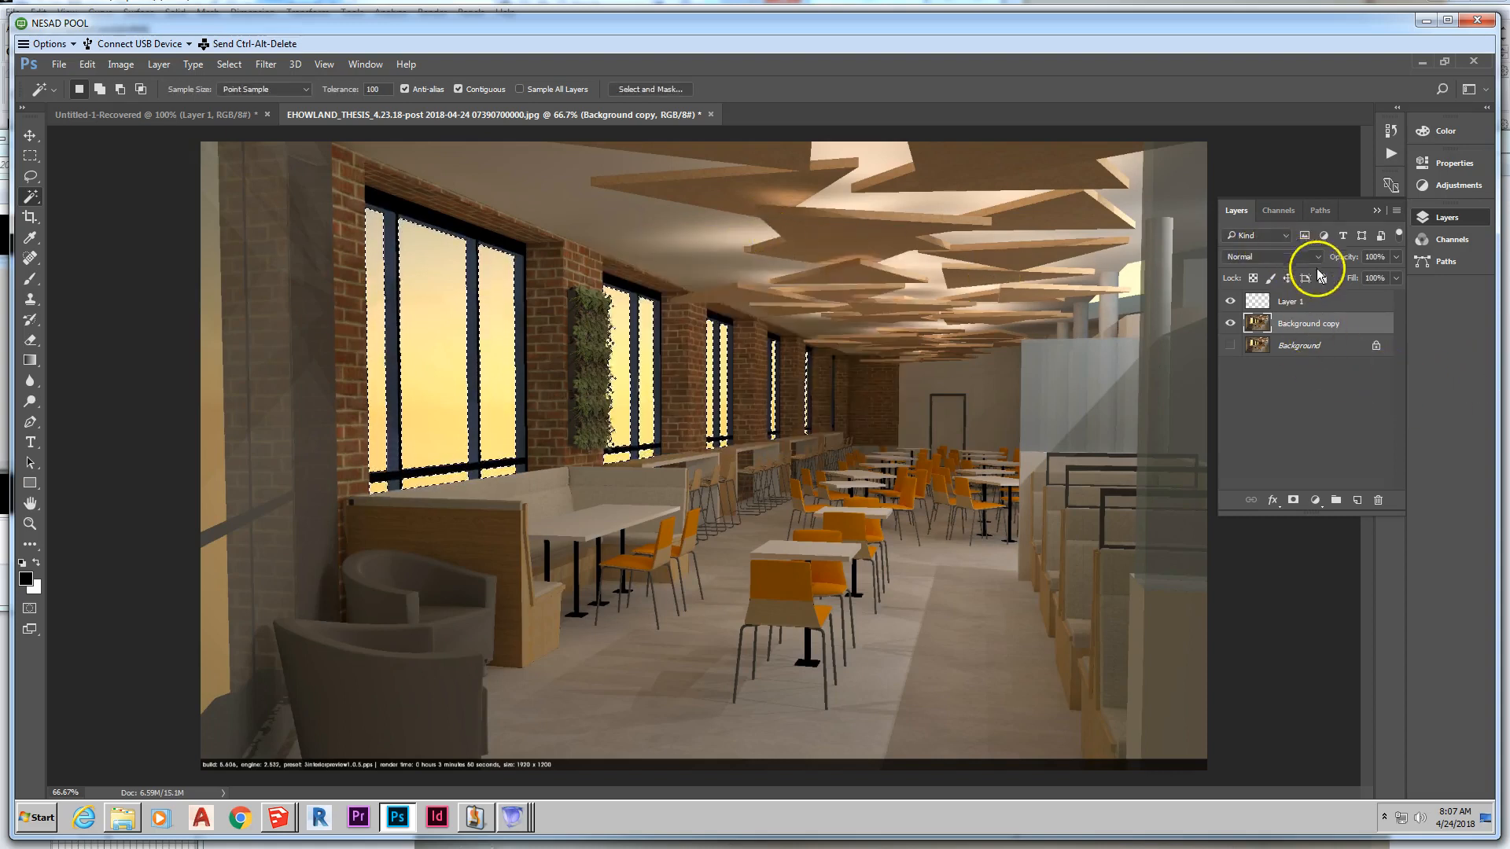
Step: Inspect the saved window outlines channel on its own and return to the layer list
click(1279, 209)
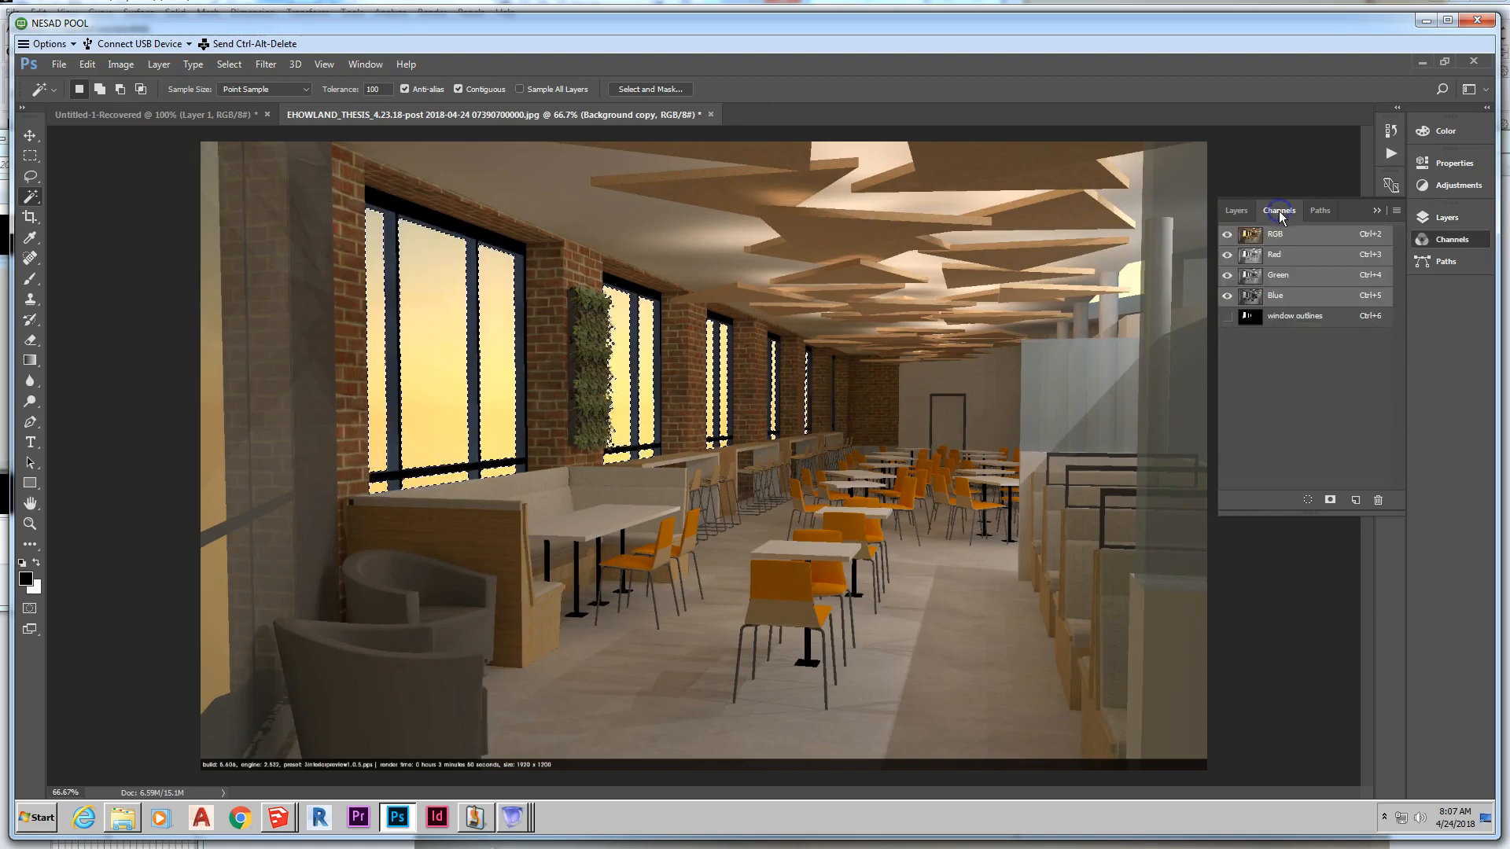
click(1308, 316)
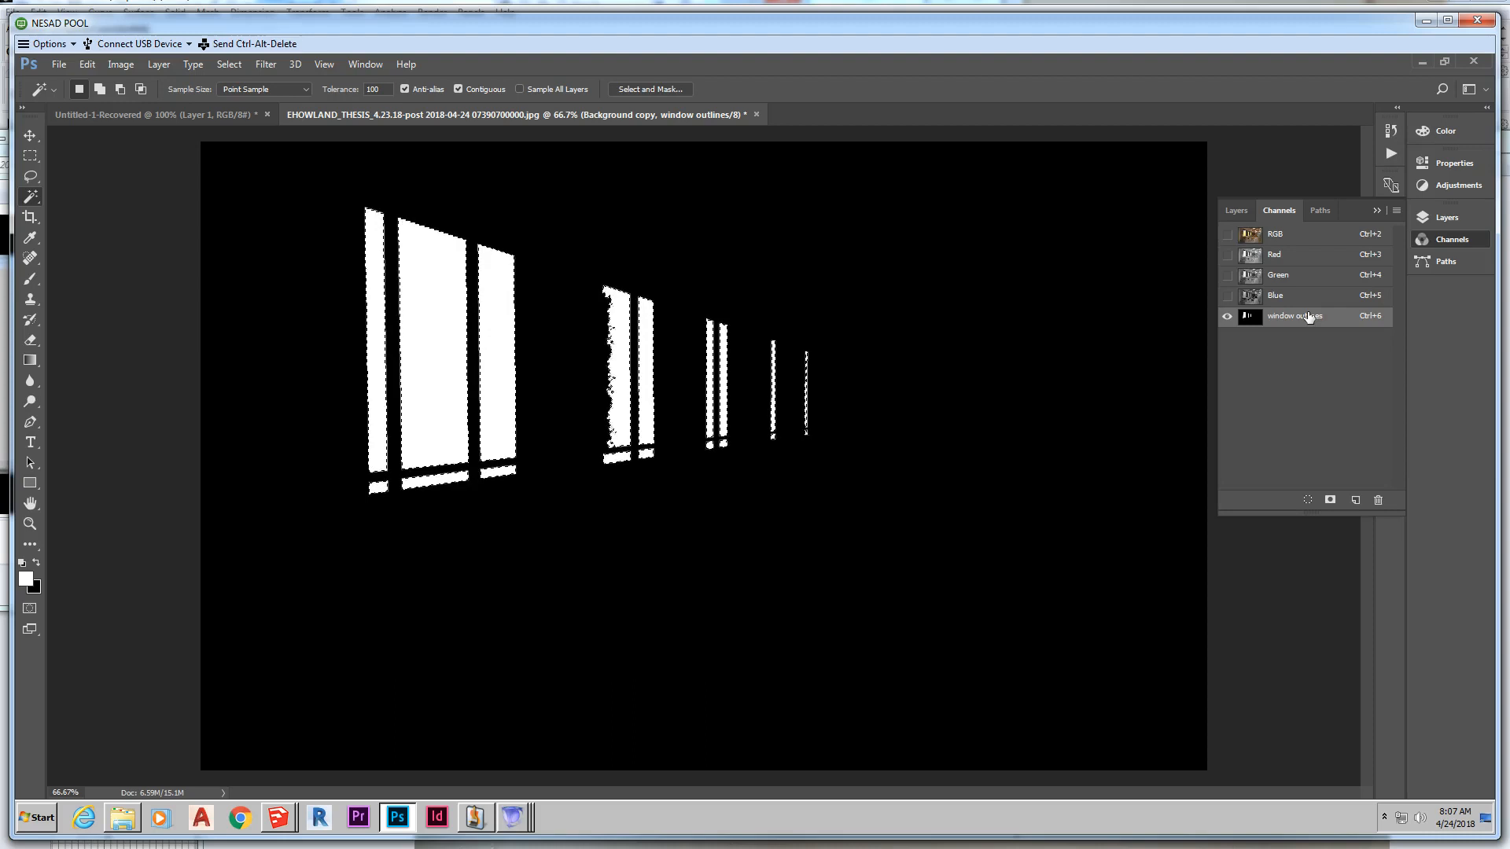
click(1245, 233)
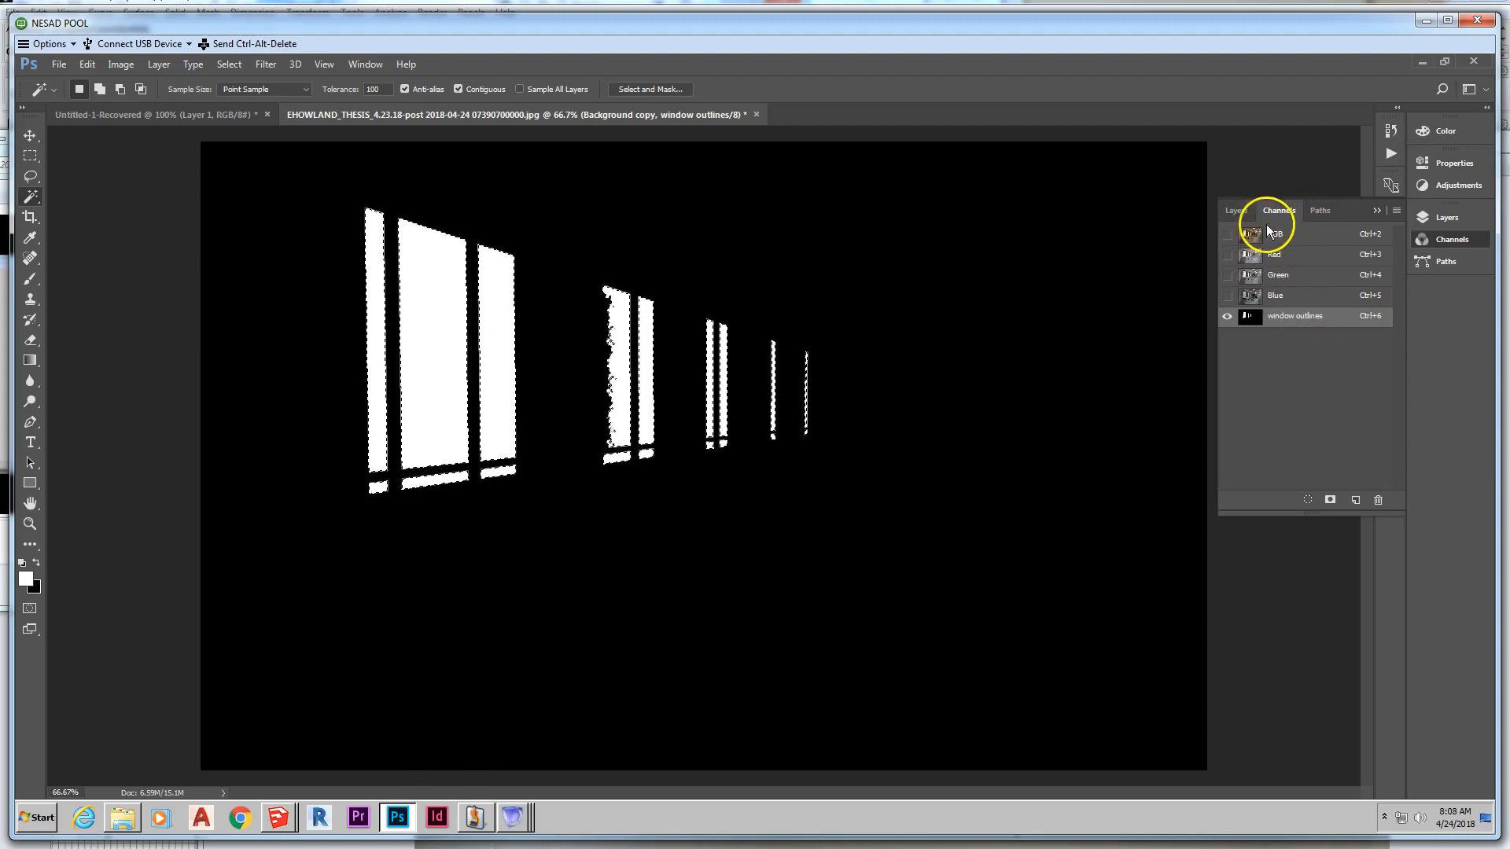
click(1236, 211)
Step: Delete the selected window glass pixels from the Background copy layer
click(1293, 323)
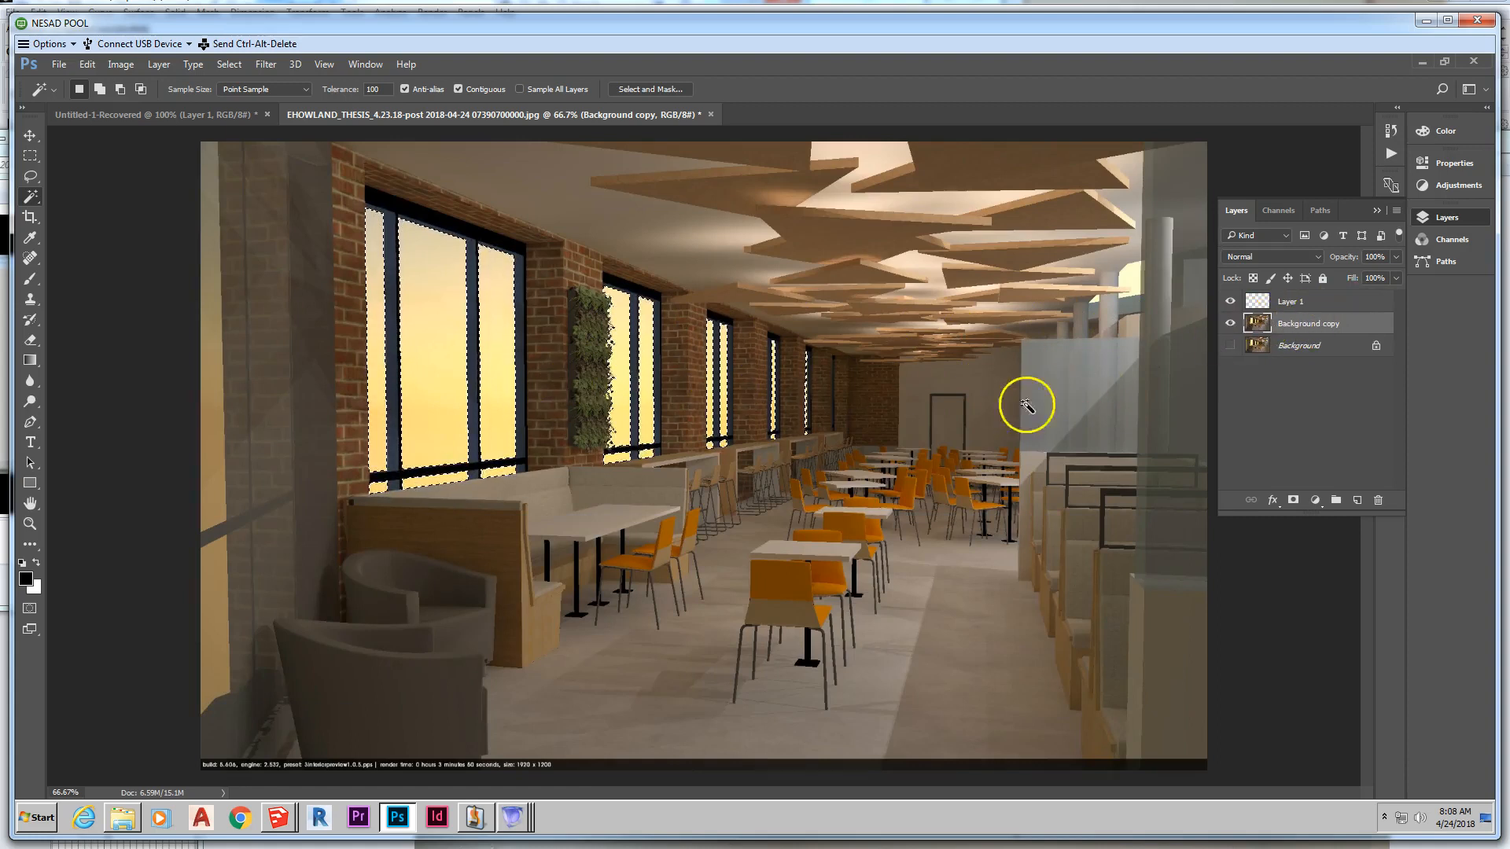
click(1295, 324)
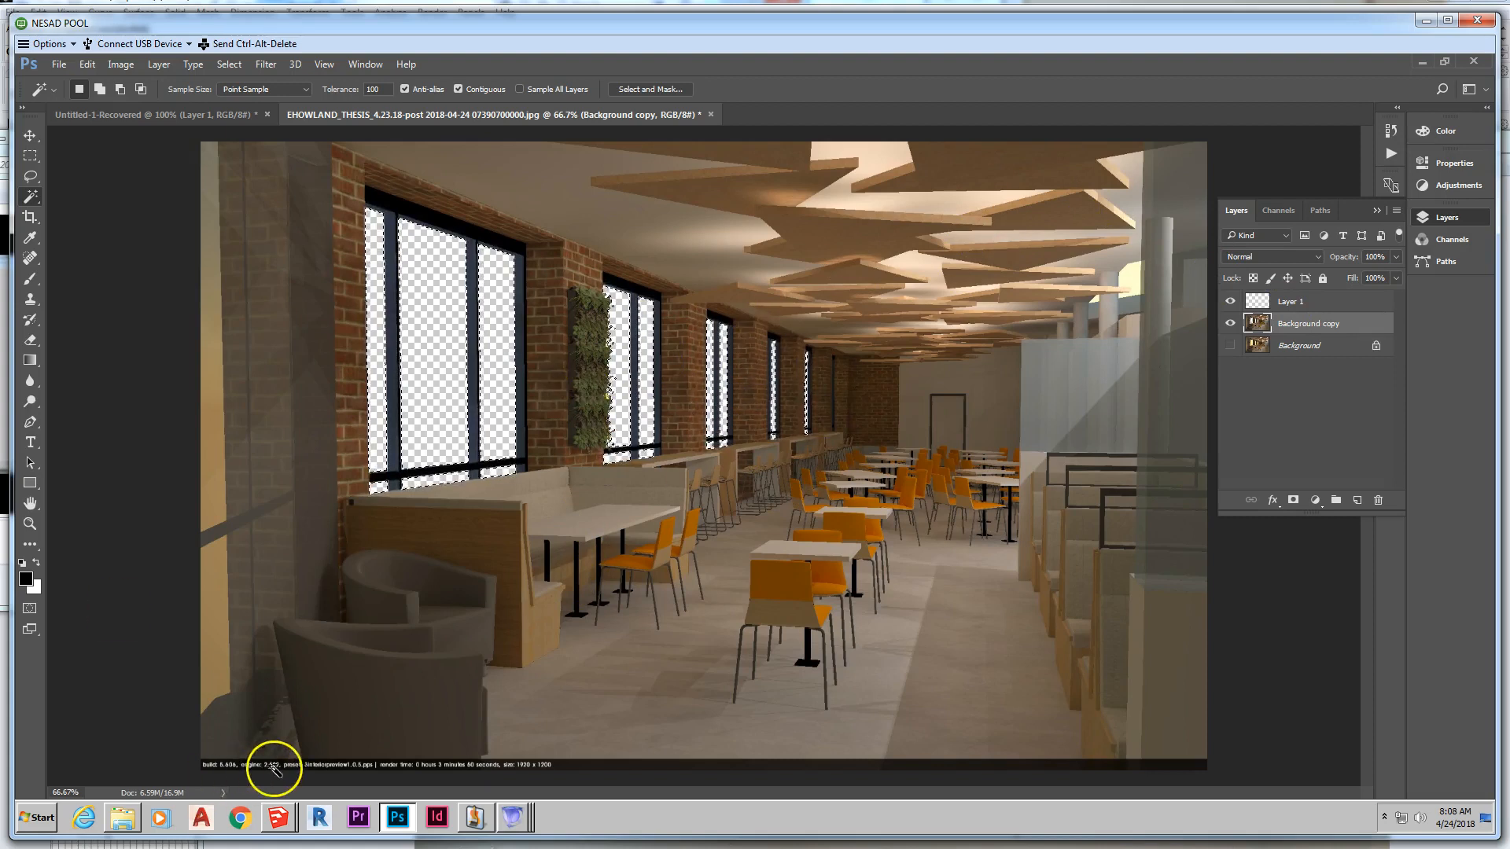
Step: Switch to Chrome and search Google for "boston night skyline"
click(243, 820)
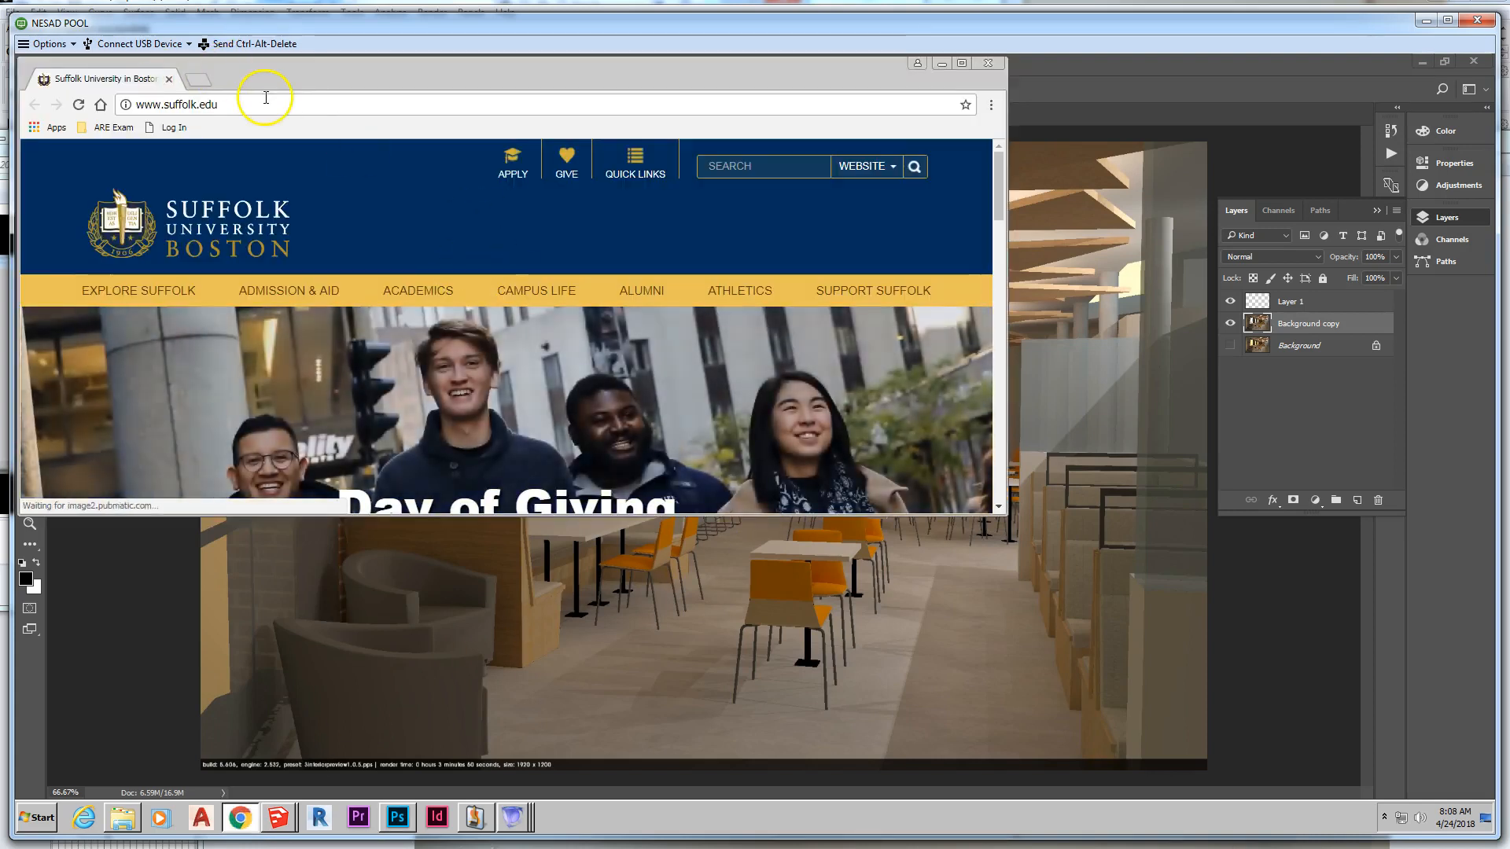
click(262, 104)
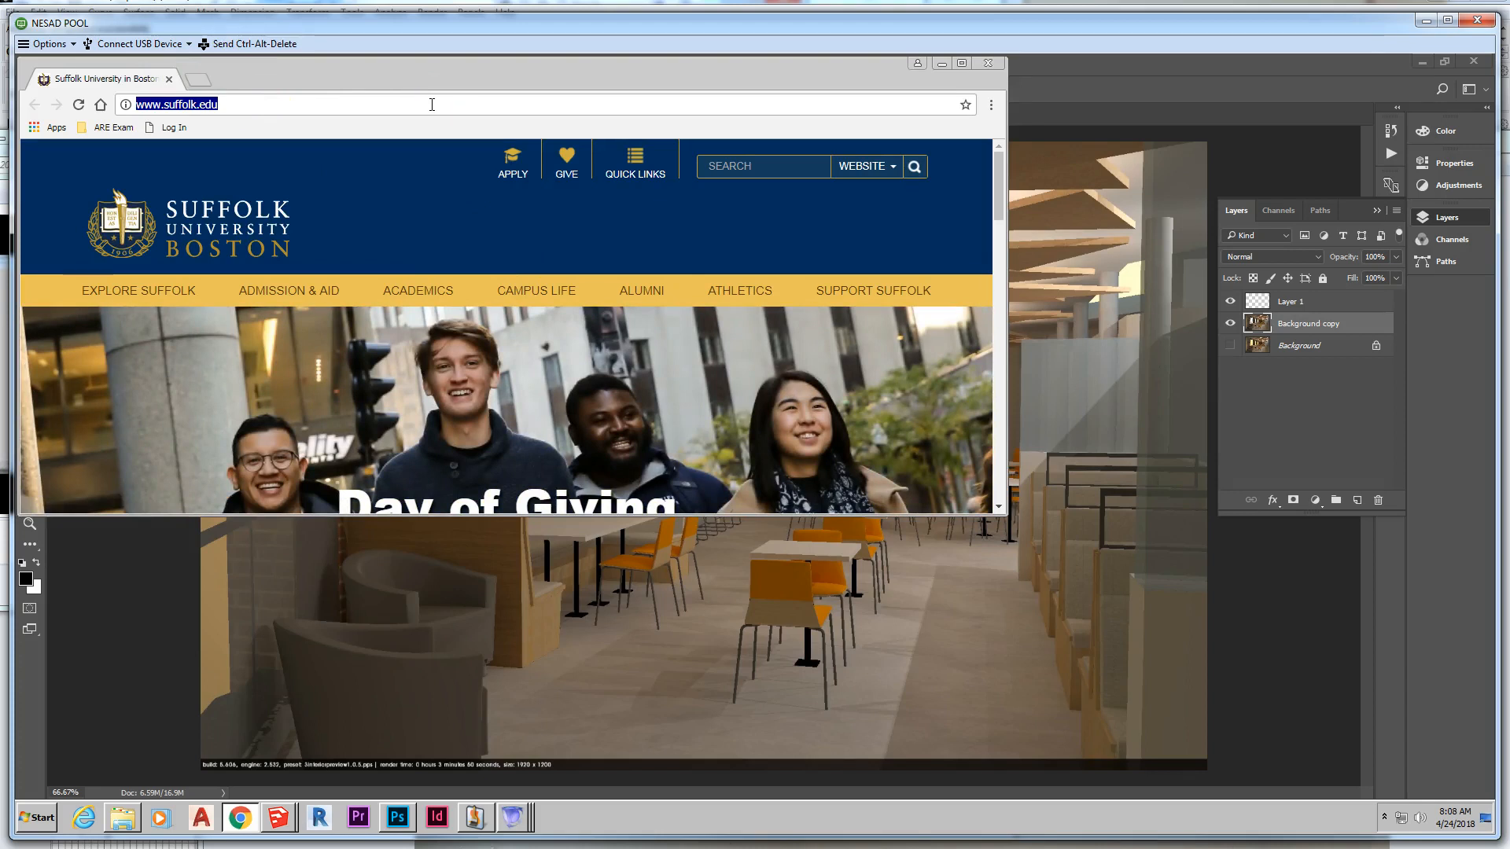
text(boston night)
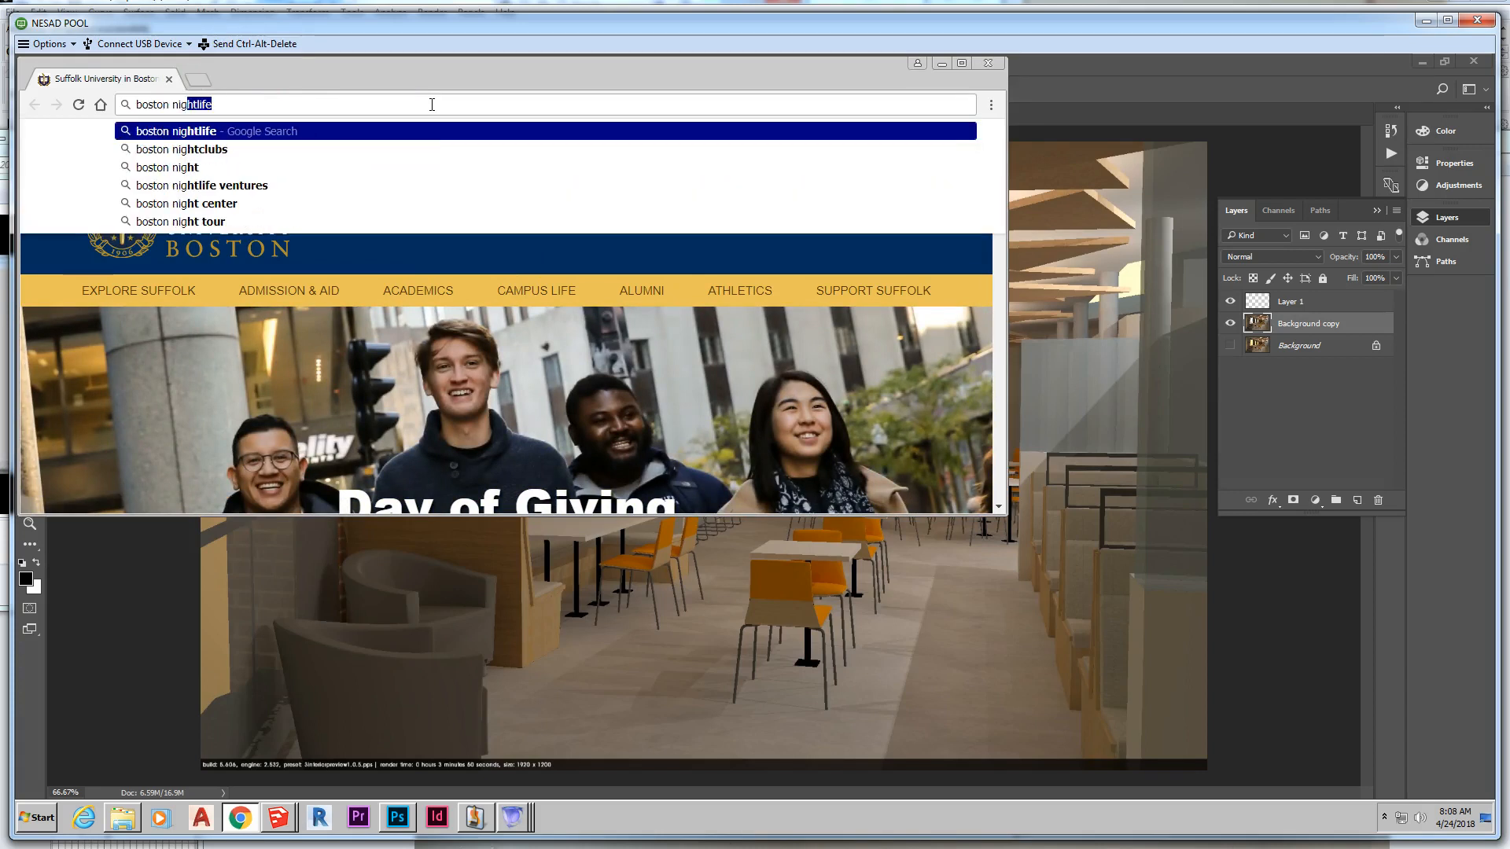
text( skylin)
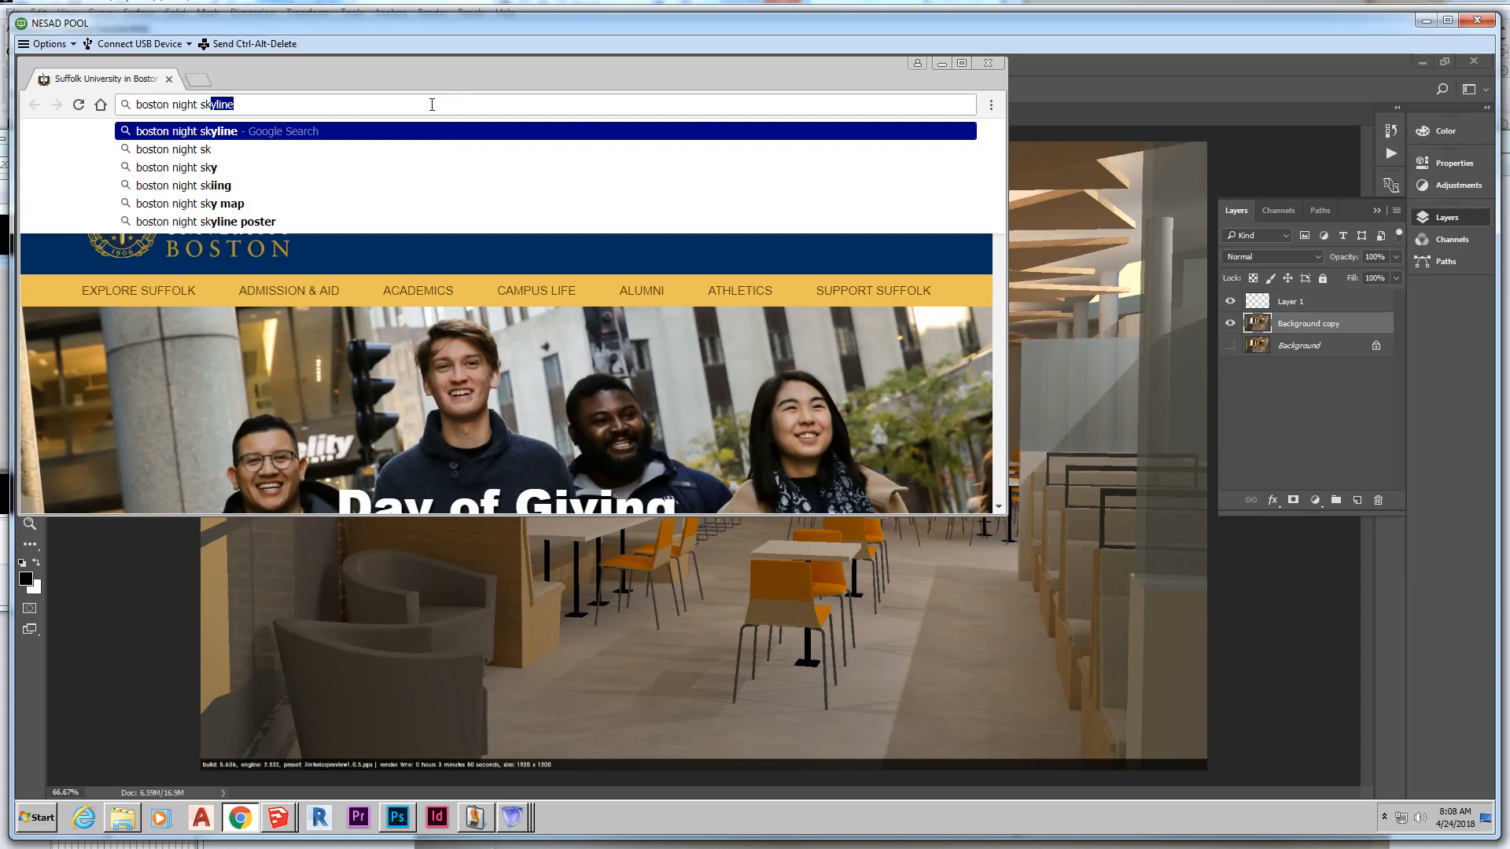
key(Return)
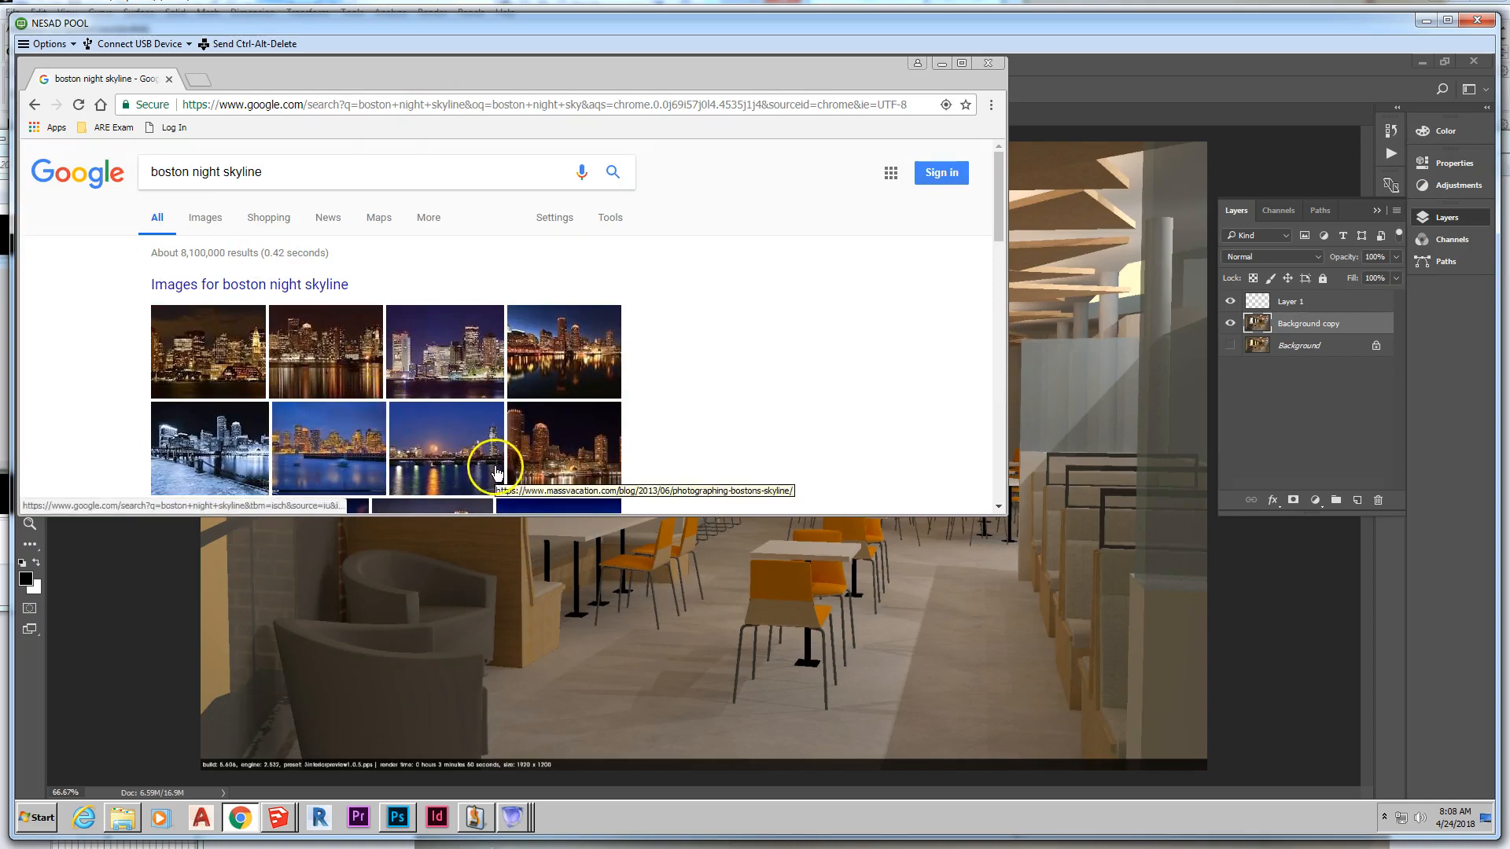
Step: Open the 5160 × 2448 Boston skyline at night image result and bring up its Reddit source page
click(325, 366)
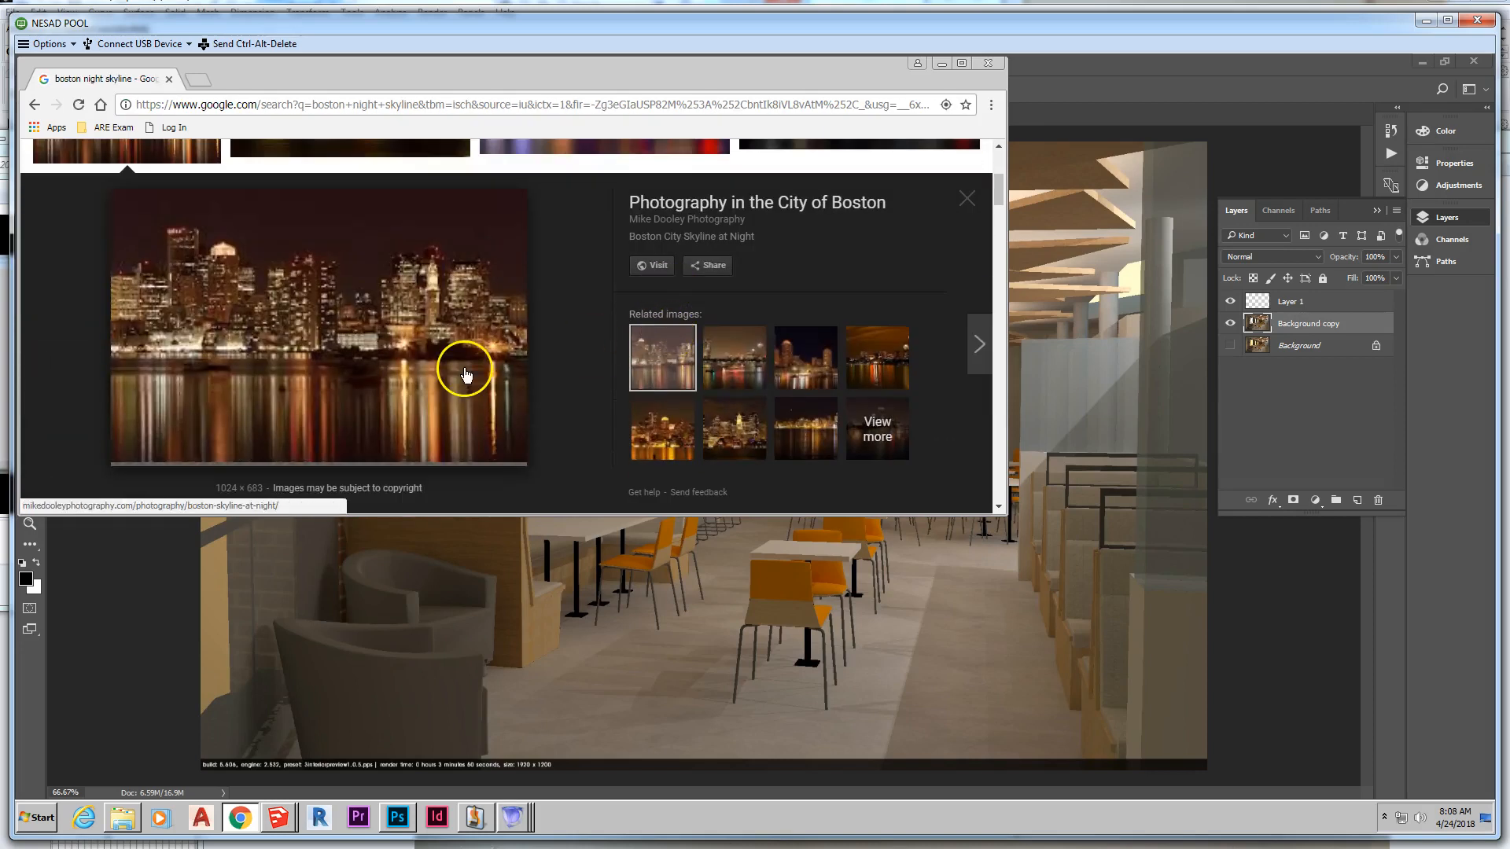
scroll(468, 374, up, 3)
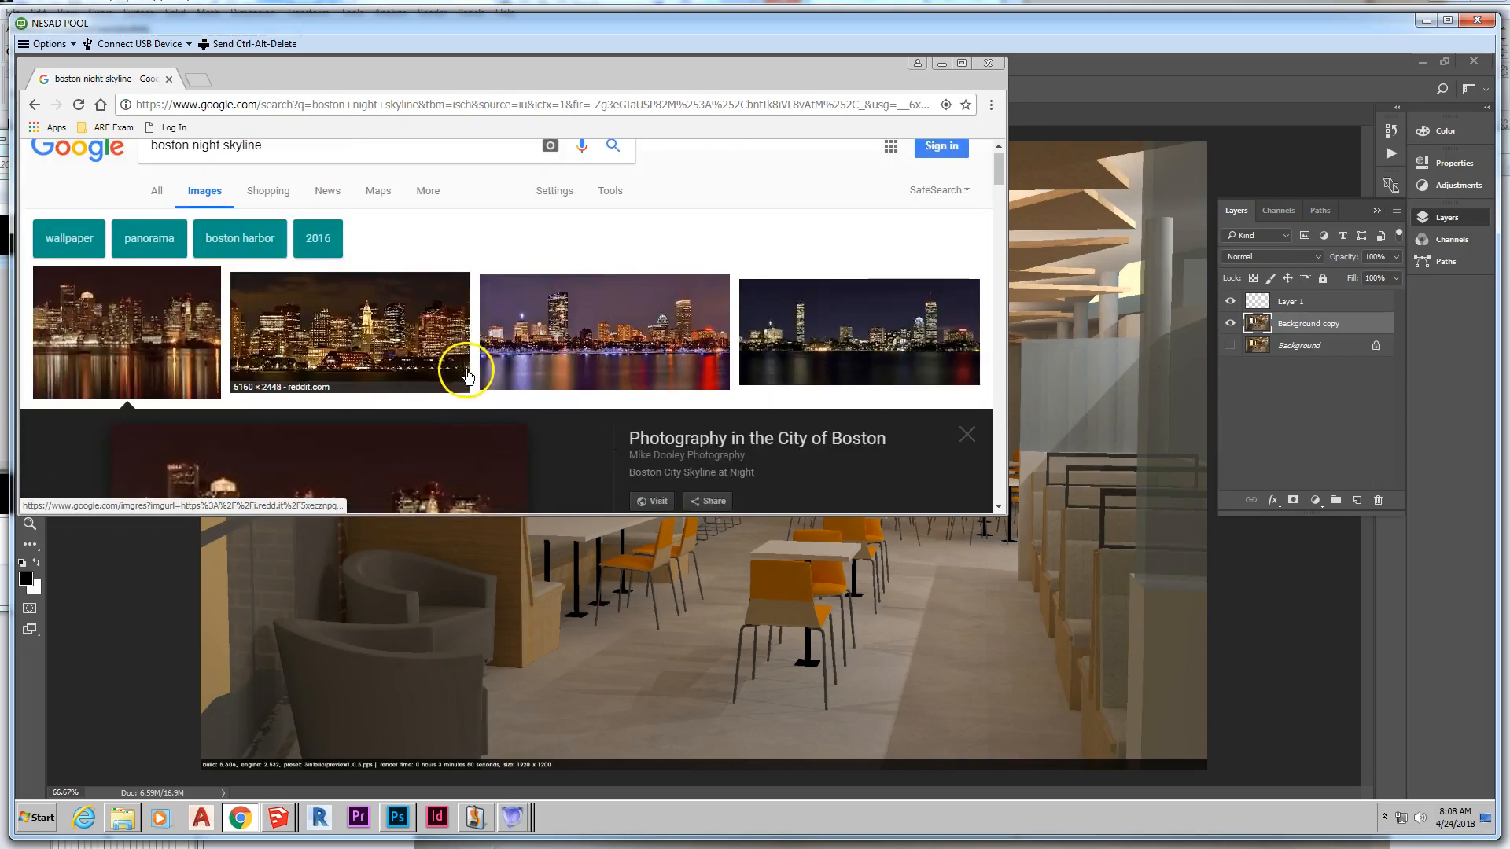
click(394, 339)
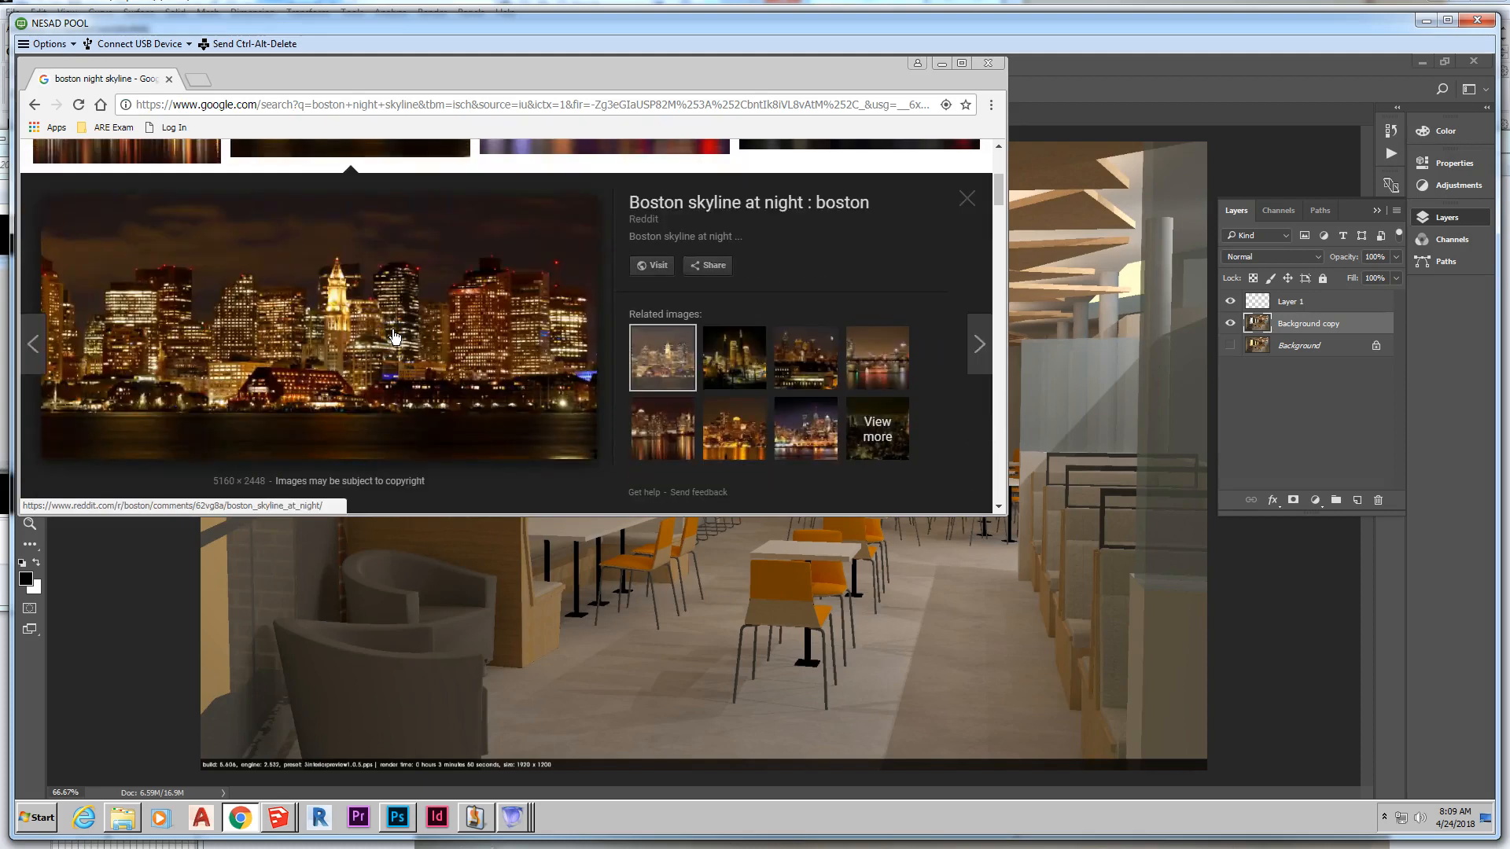
click(393, 336)
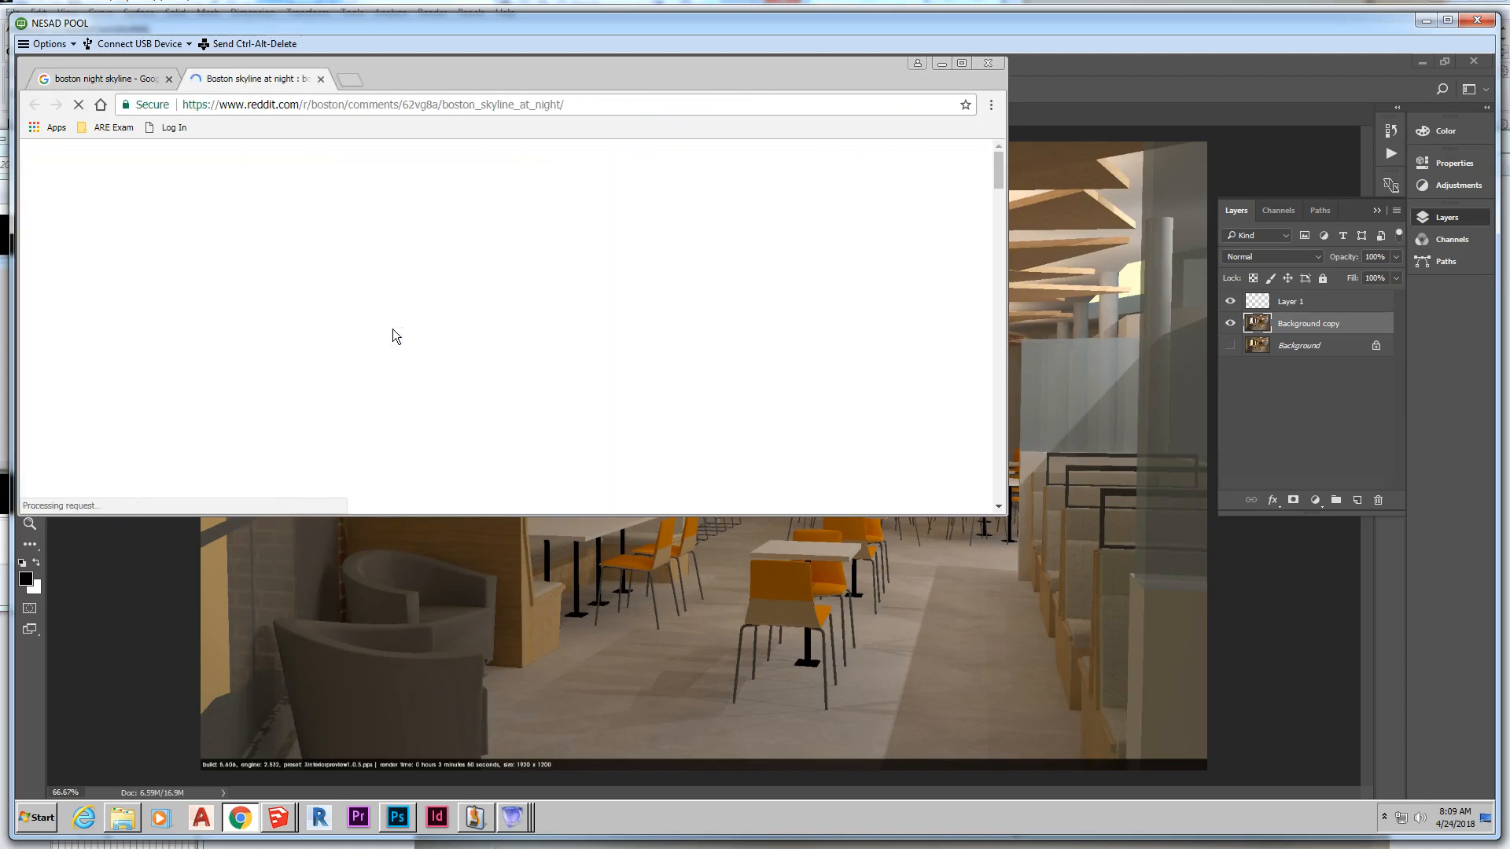
scroll(499, 337, down, 3)
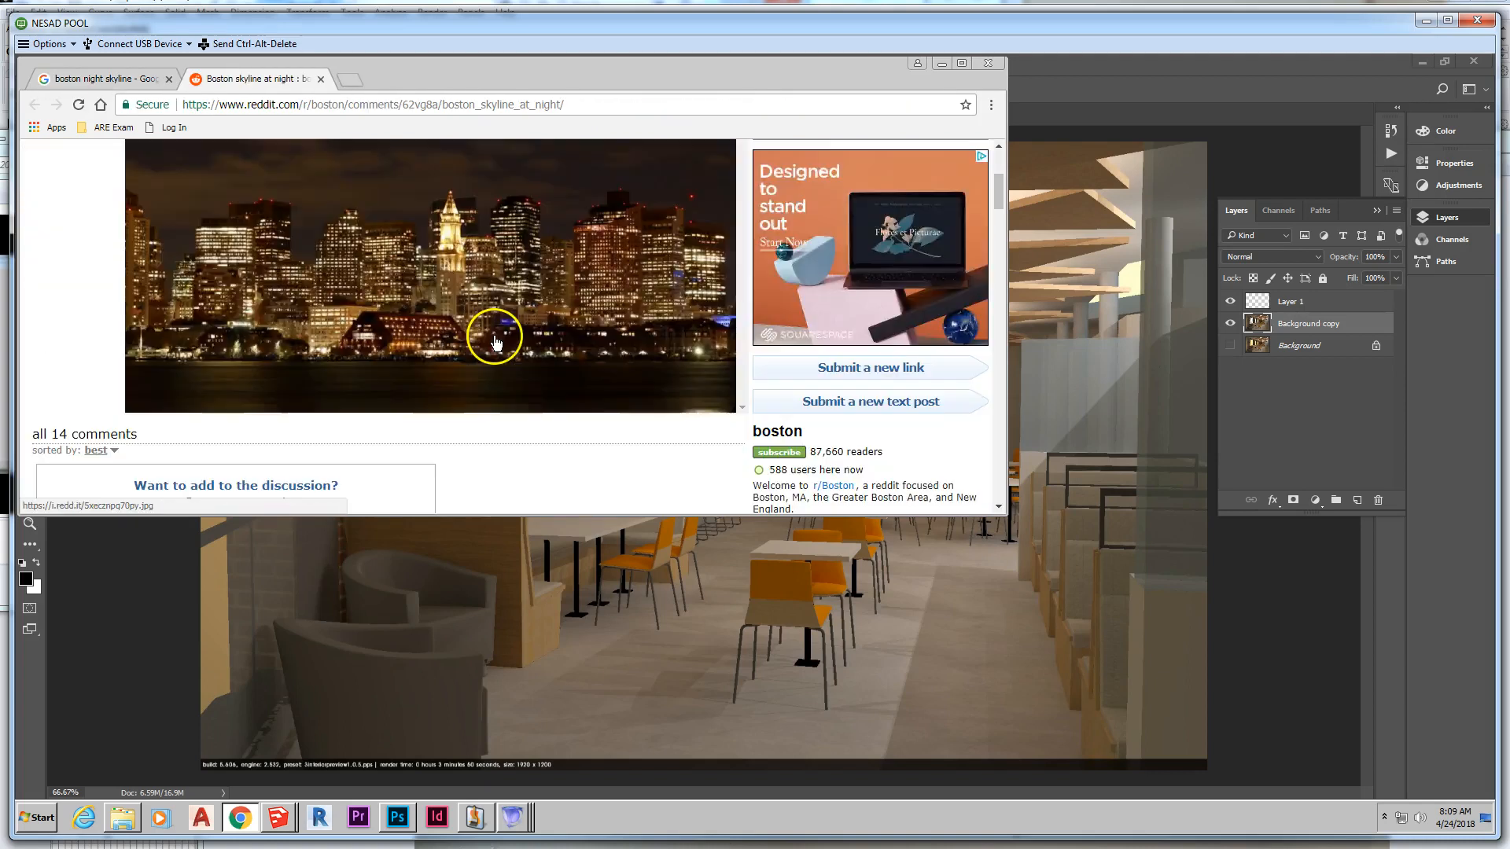
Step: Start saving the skyline image and browse the handouts drive to the student's folder inside student workshop files
right_click(471, 300)
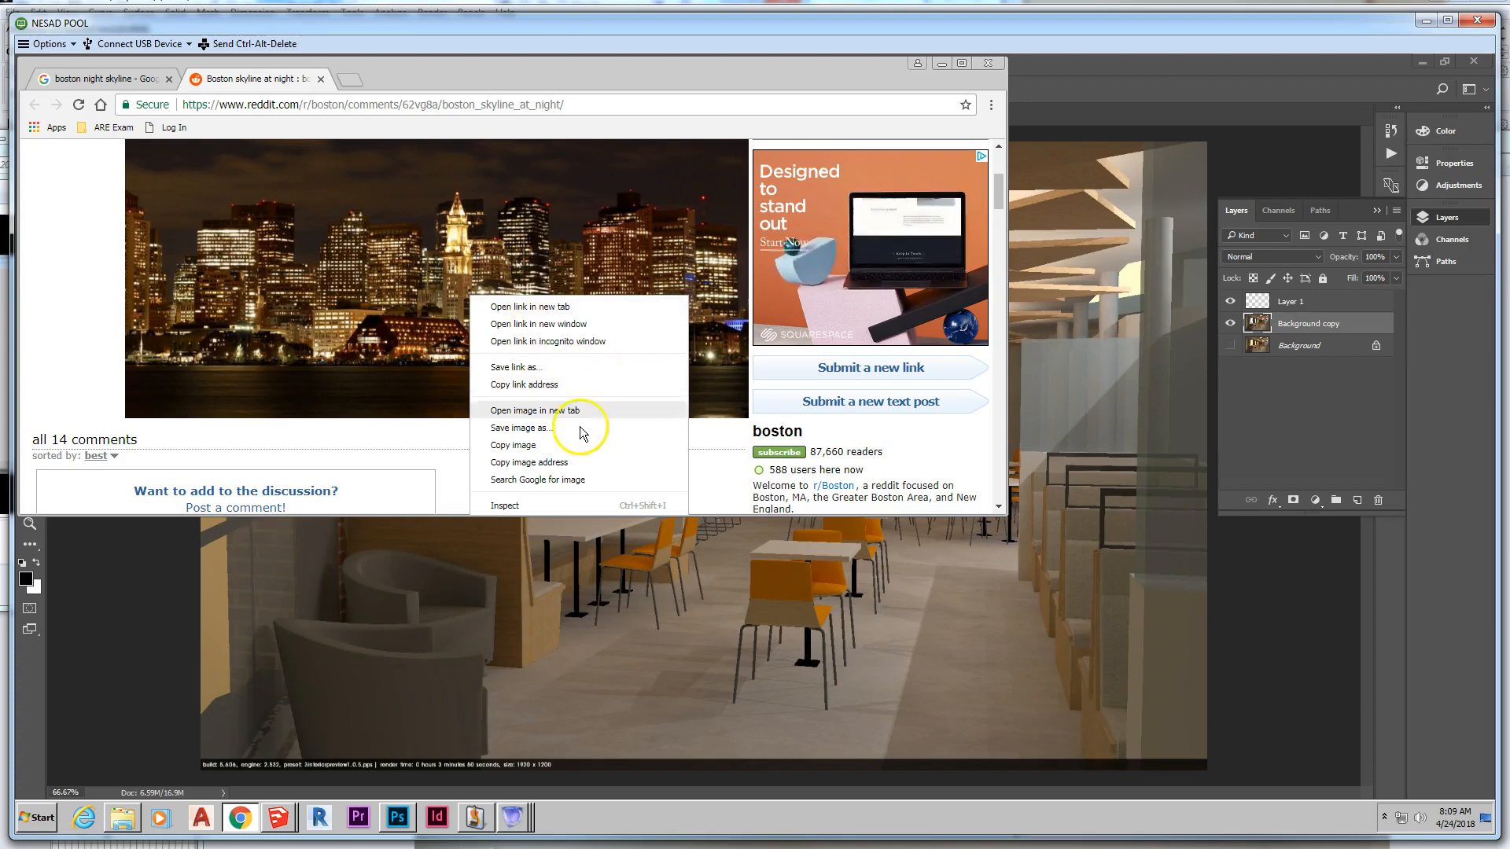
click(545, 427)
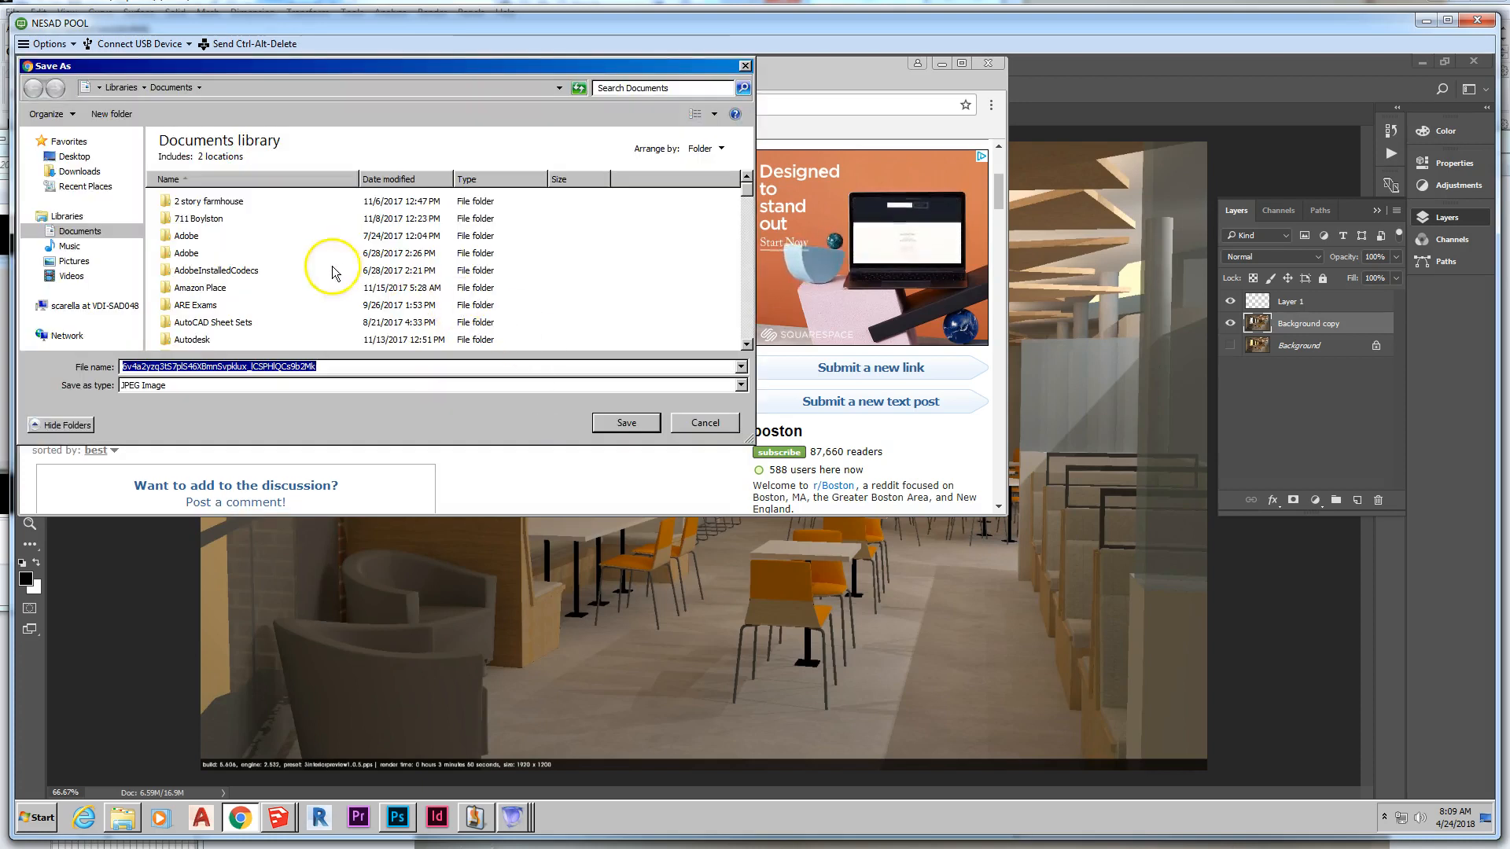
click(107, 309)
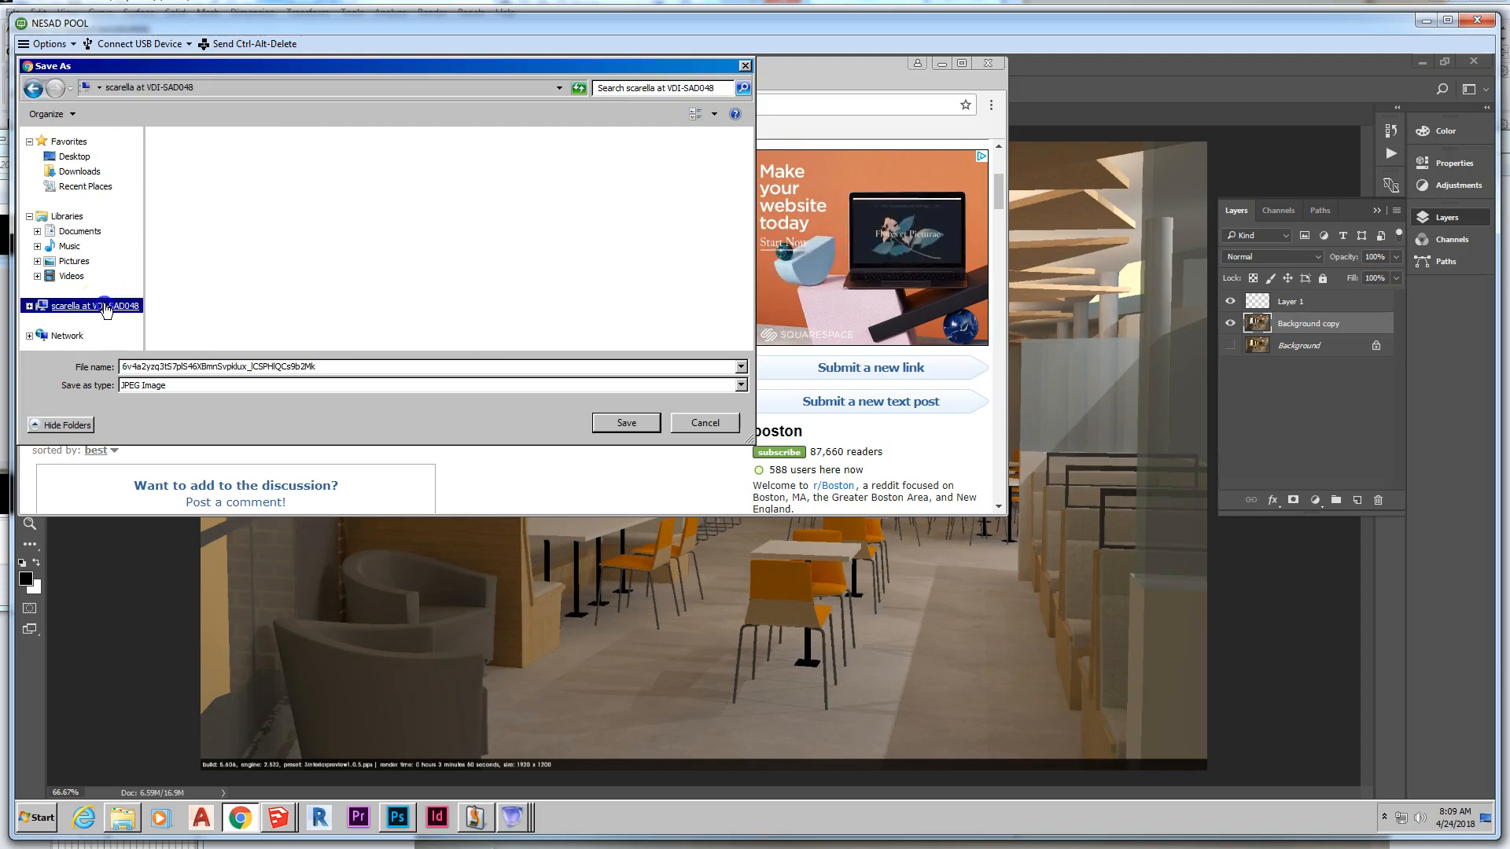
double_click(292, 211)
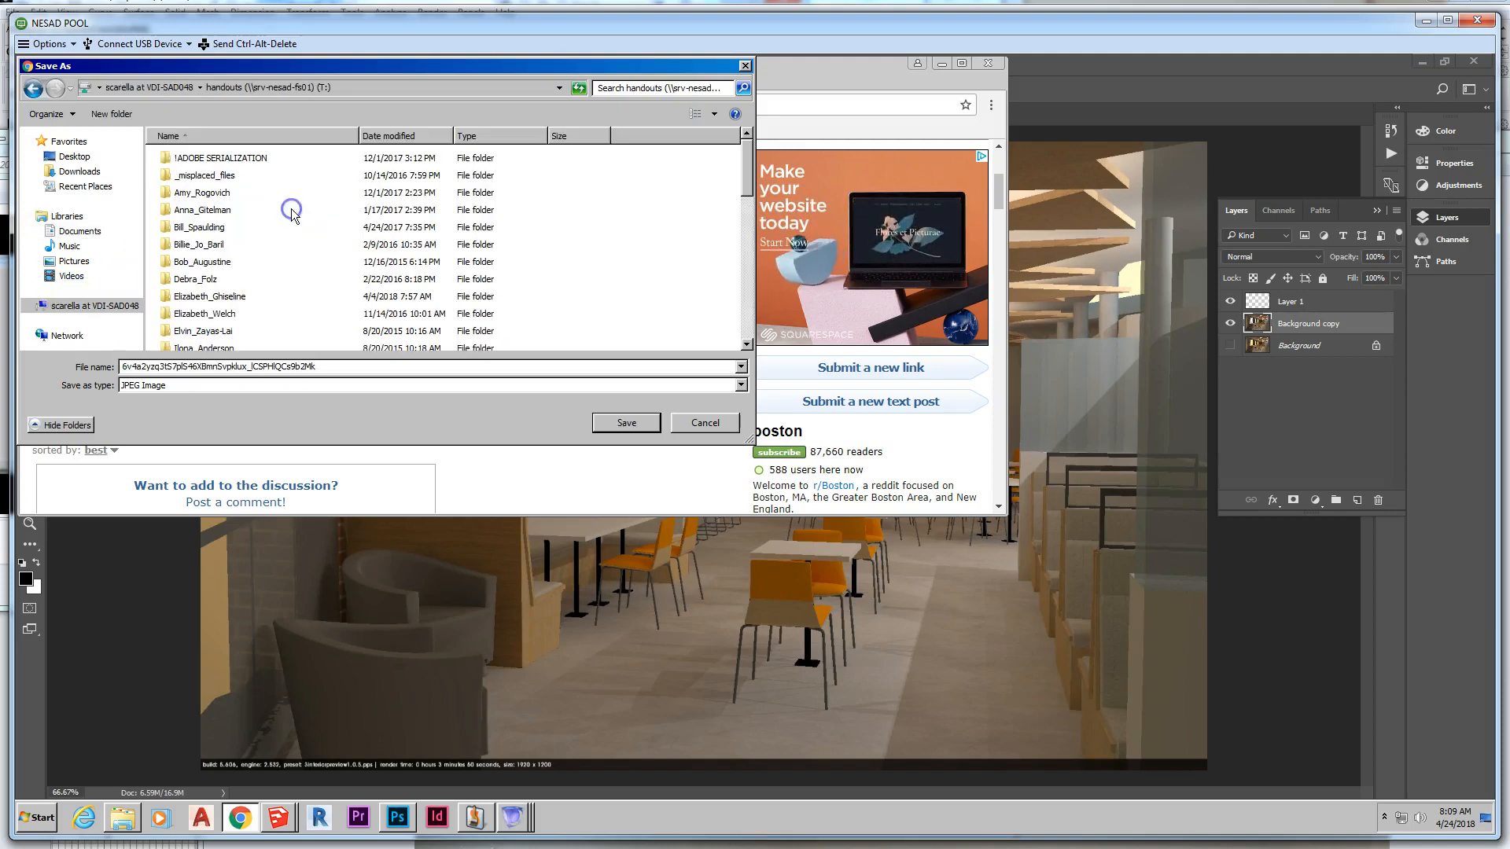
click(318, 246)
key(s)
double_click(231, 256)
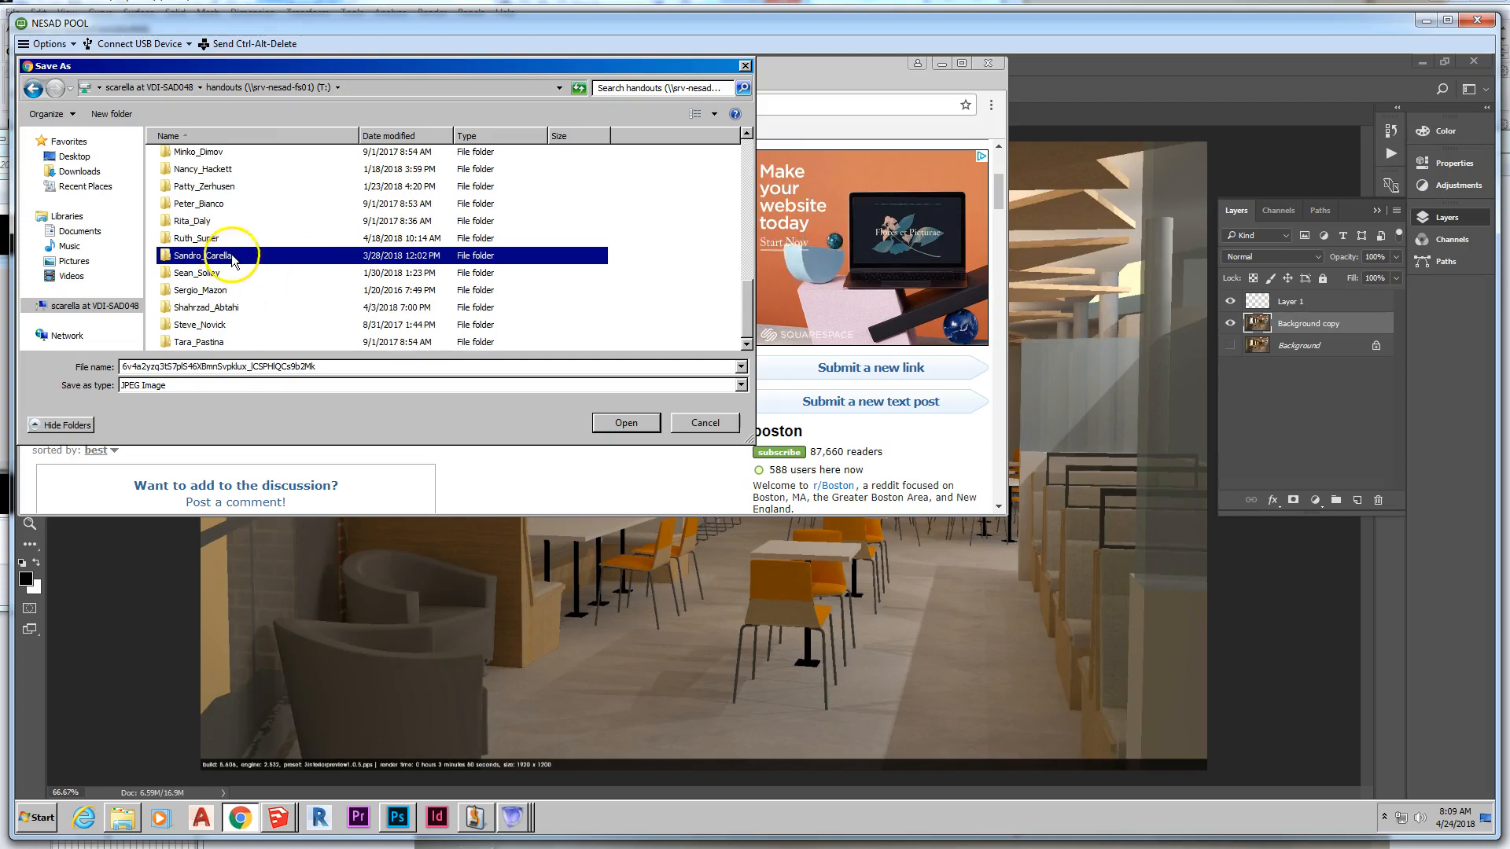
scroll(361, 264, down, 1)
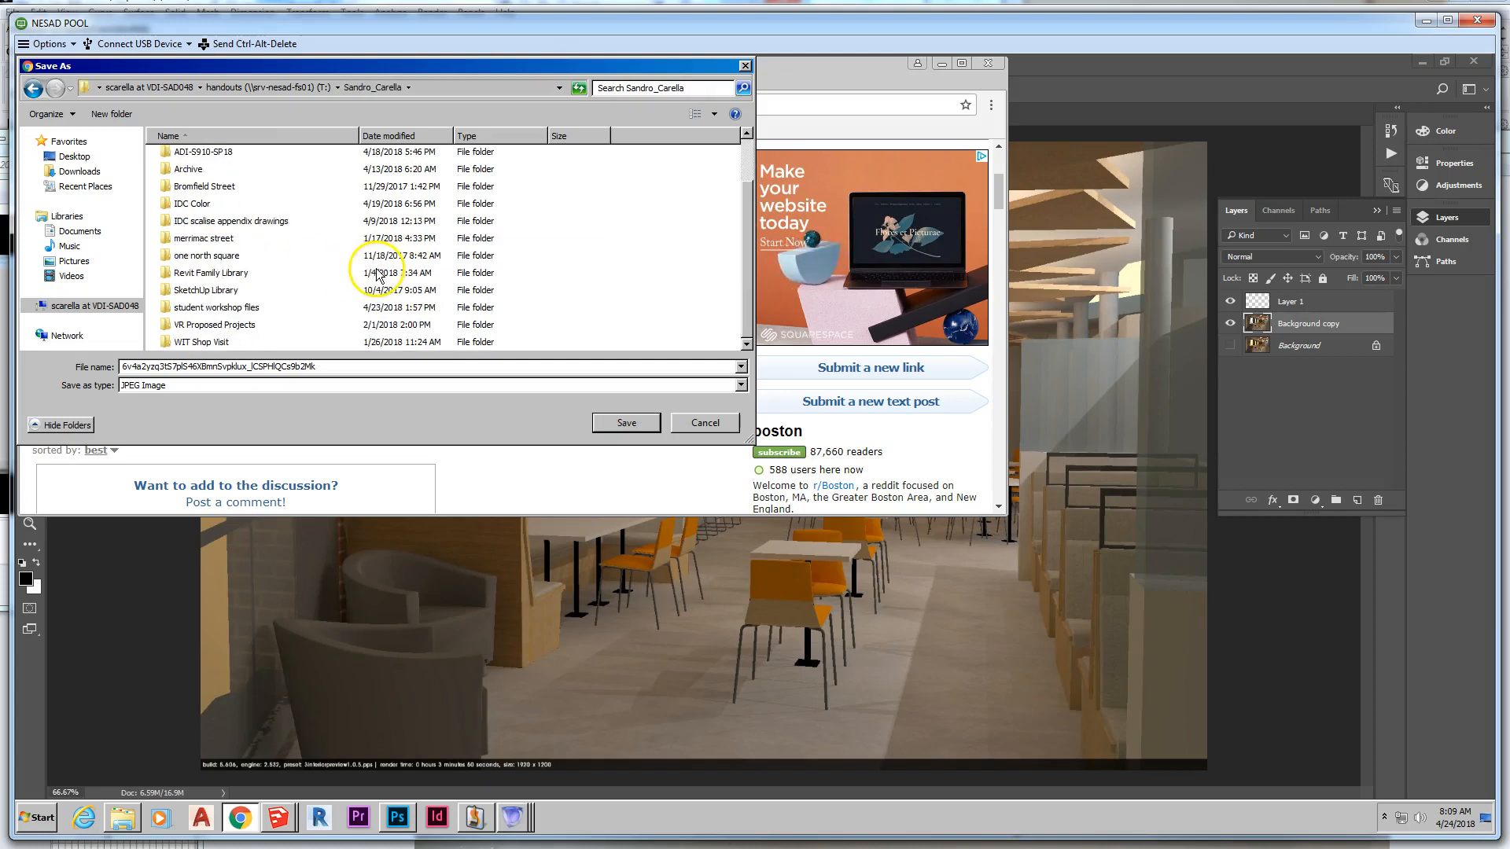
double_click(231, 307)
double_click(227, 165)
Step: Name the image "boston skyline" and save it as a JPEG in the student's folder
double_click(409, 363)
text(boston sky)
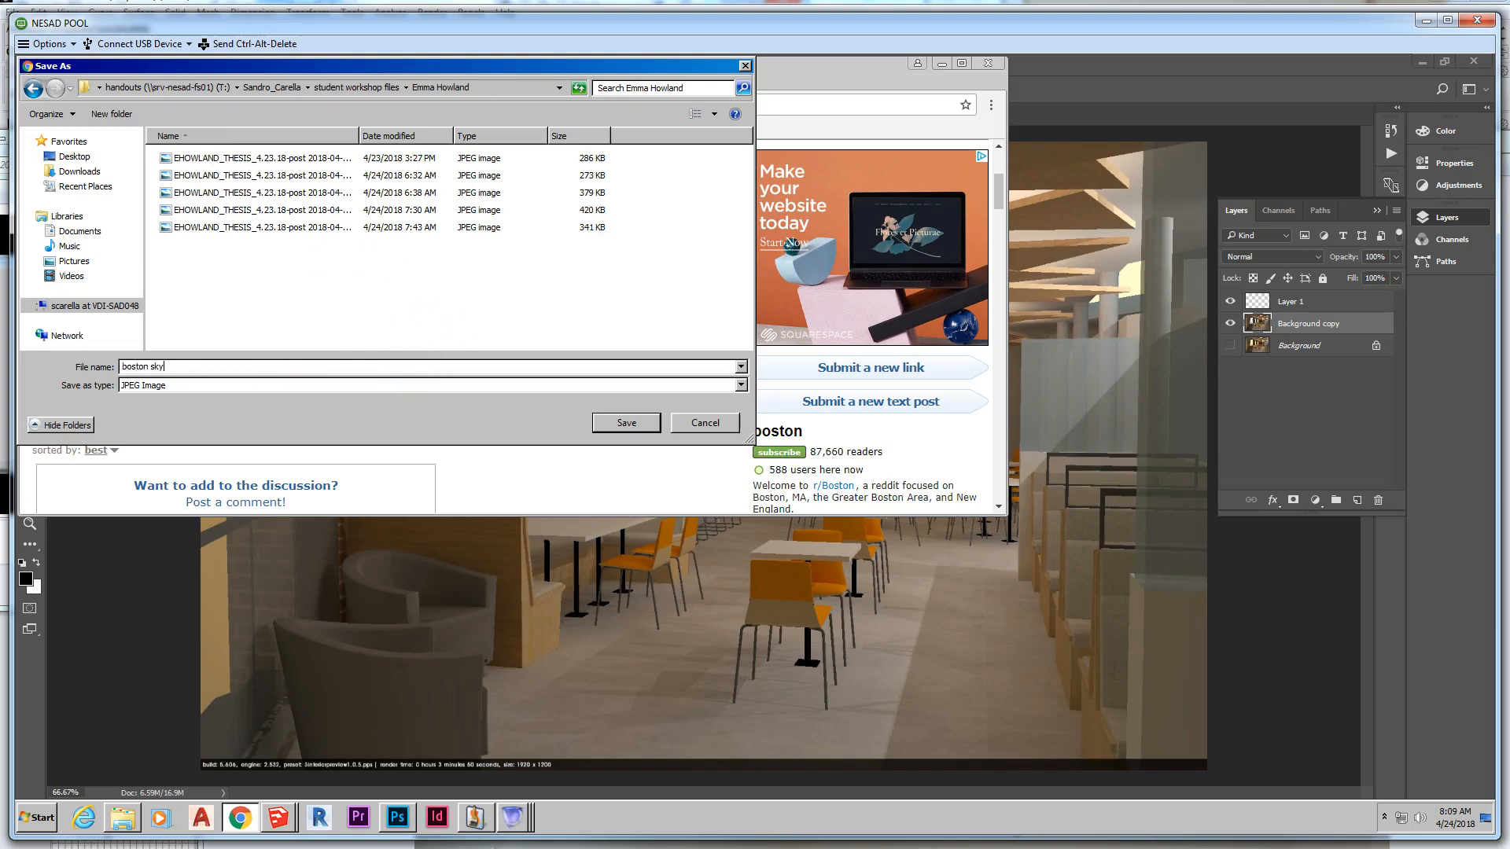
text(line)
key(Return)
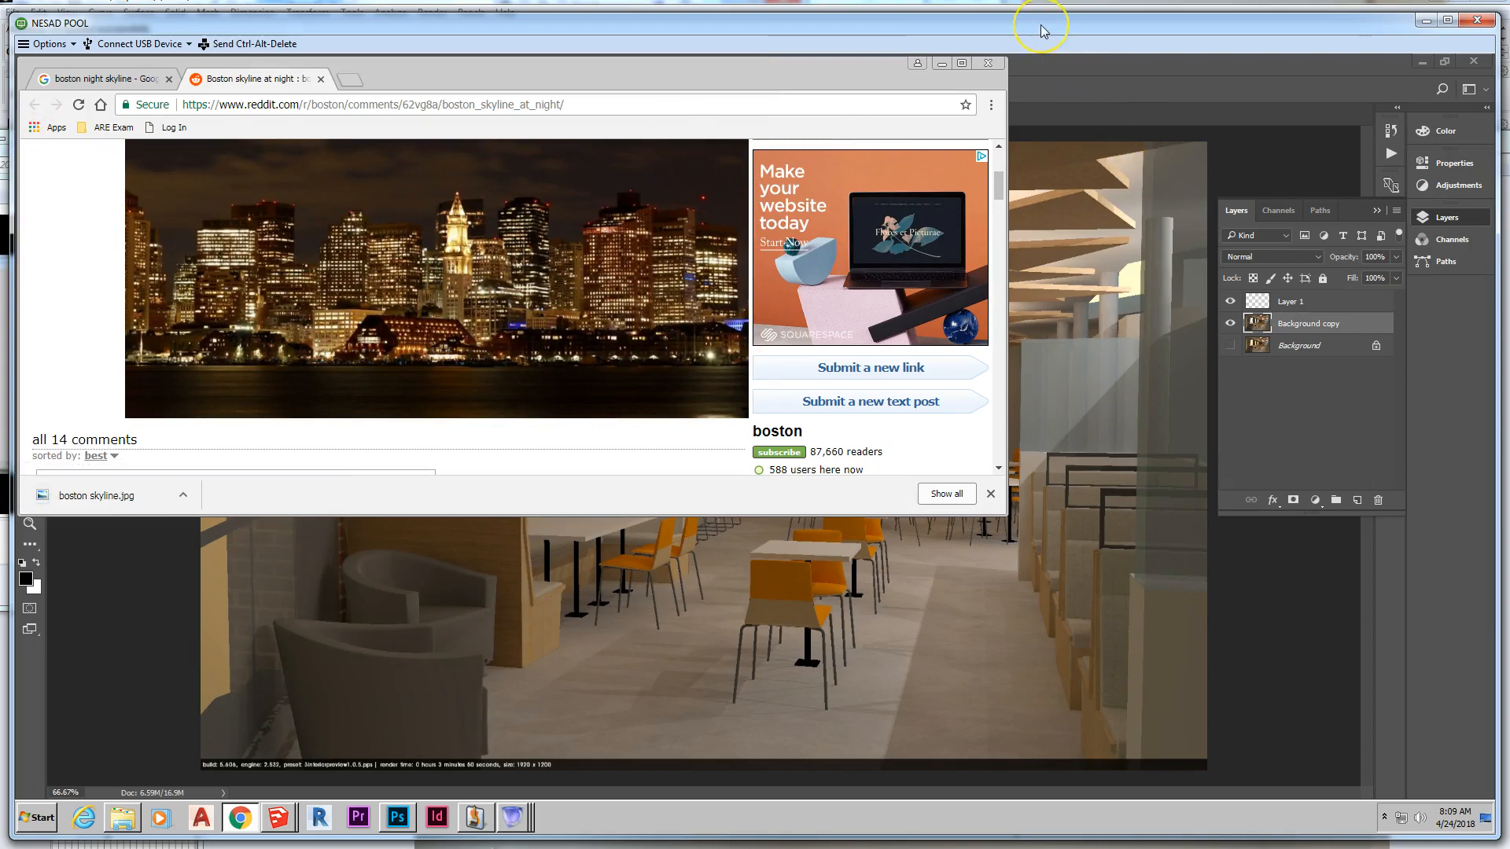
Step: Switch back to Photoshop and open the boston skyline image as a separate document
click(1129, 87)
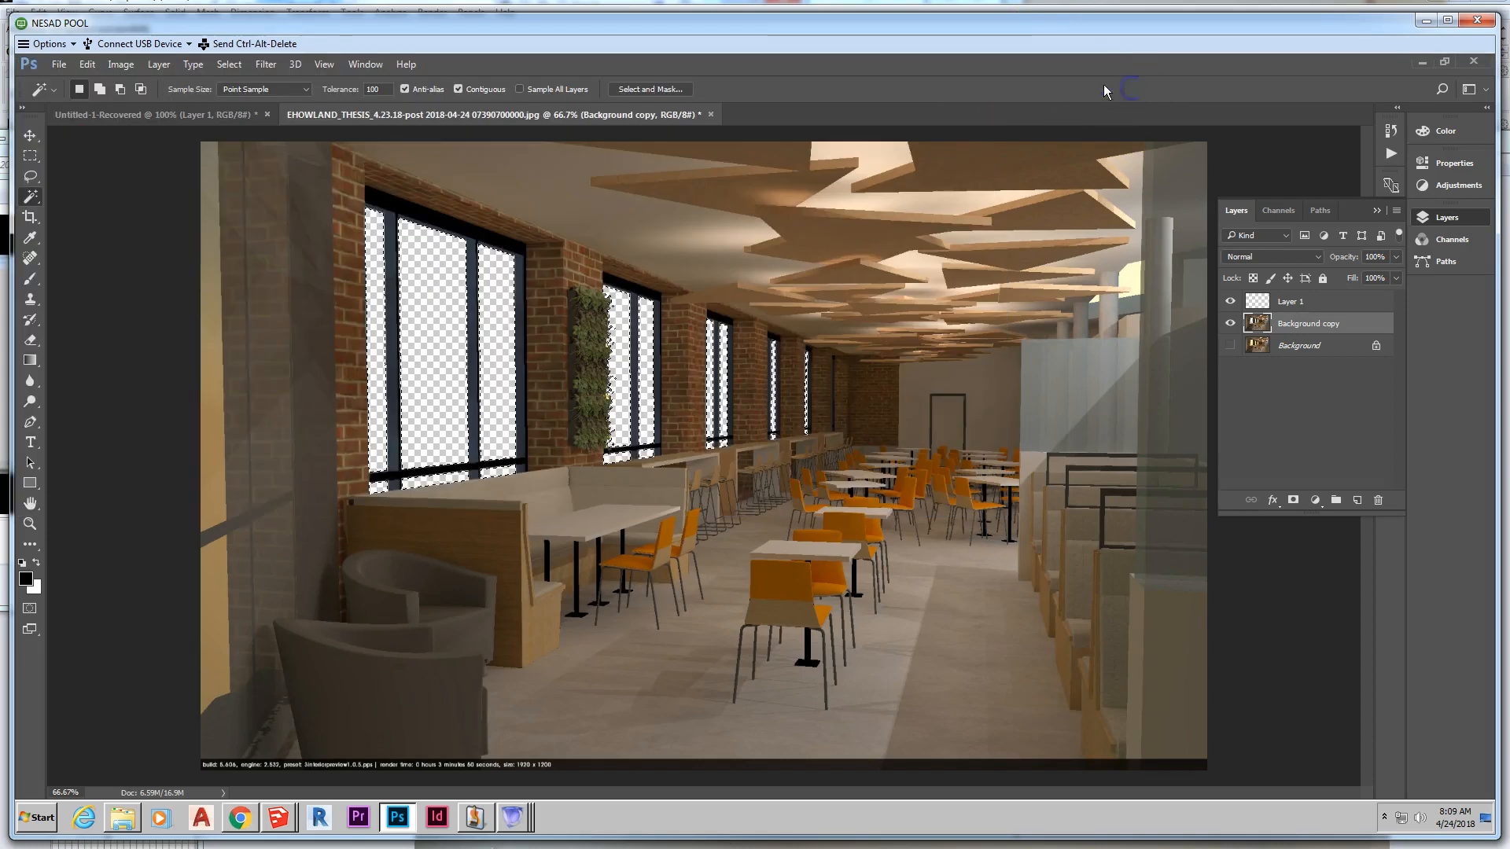
click(57, 66)
click(73, 94)
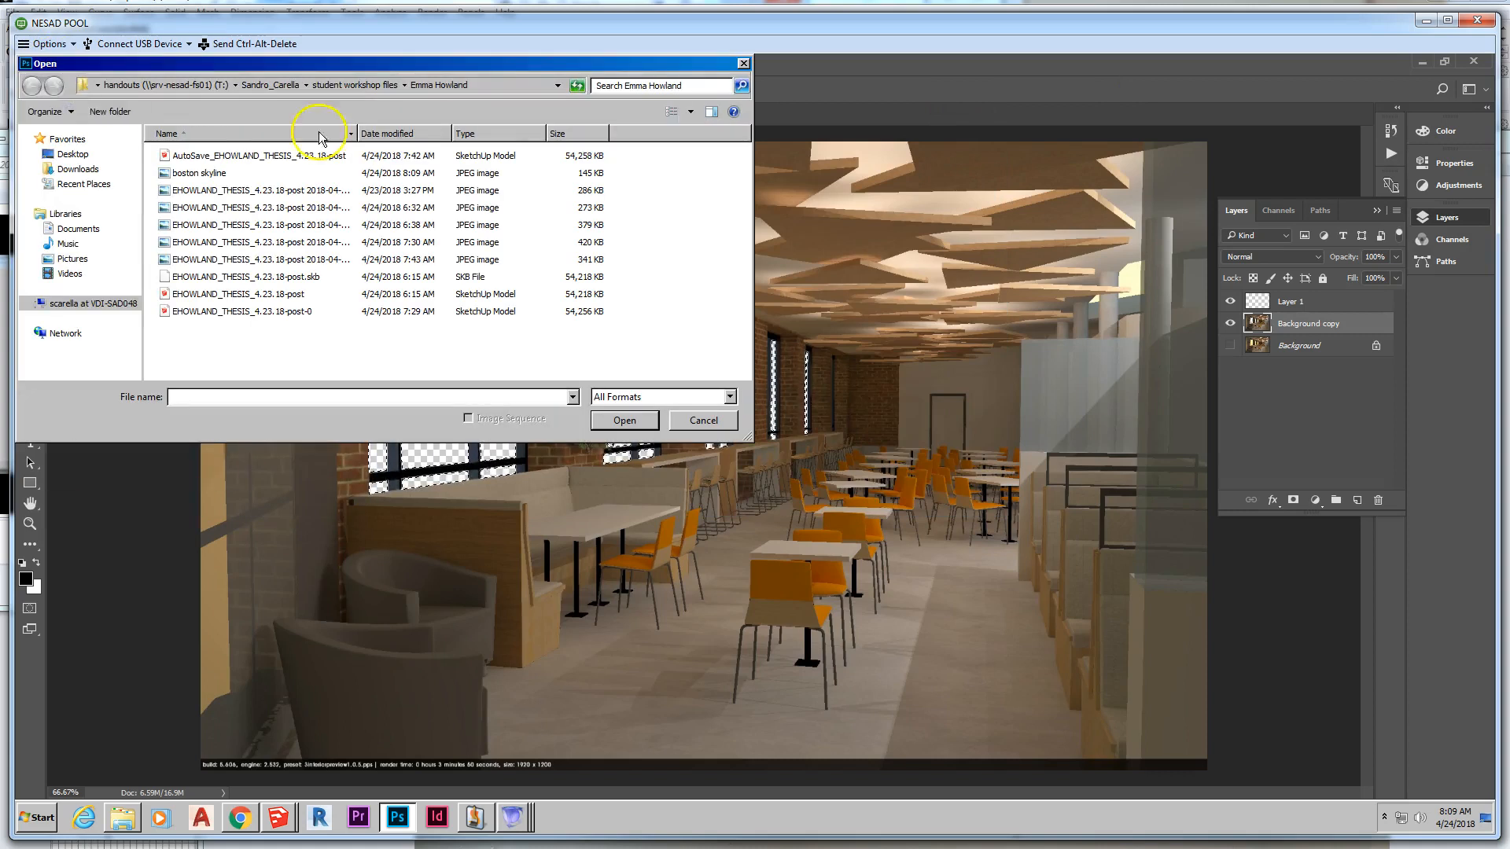
click(203, 174)
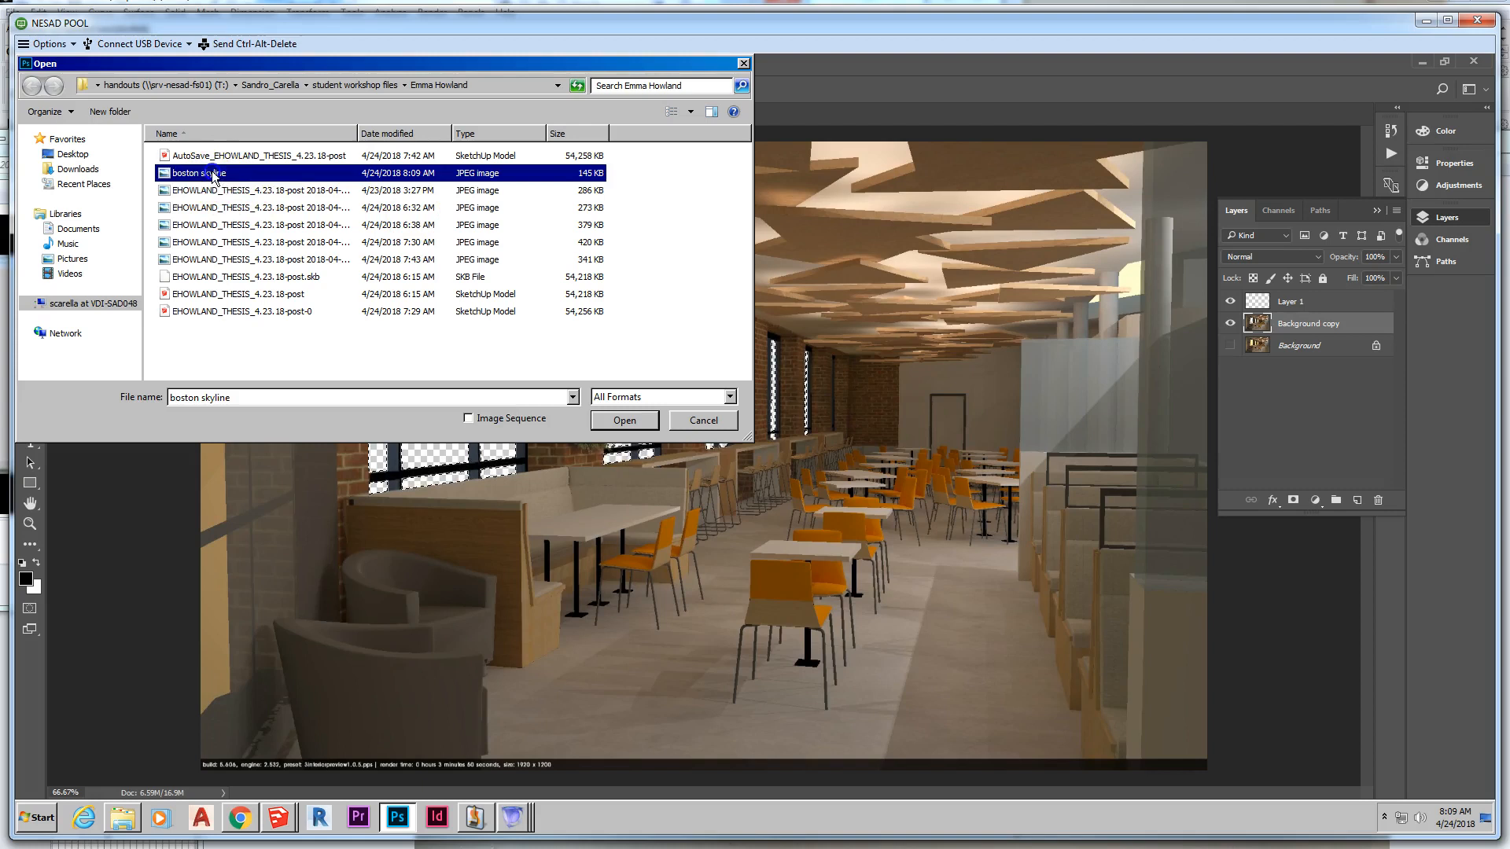
click(625, 419)
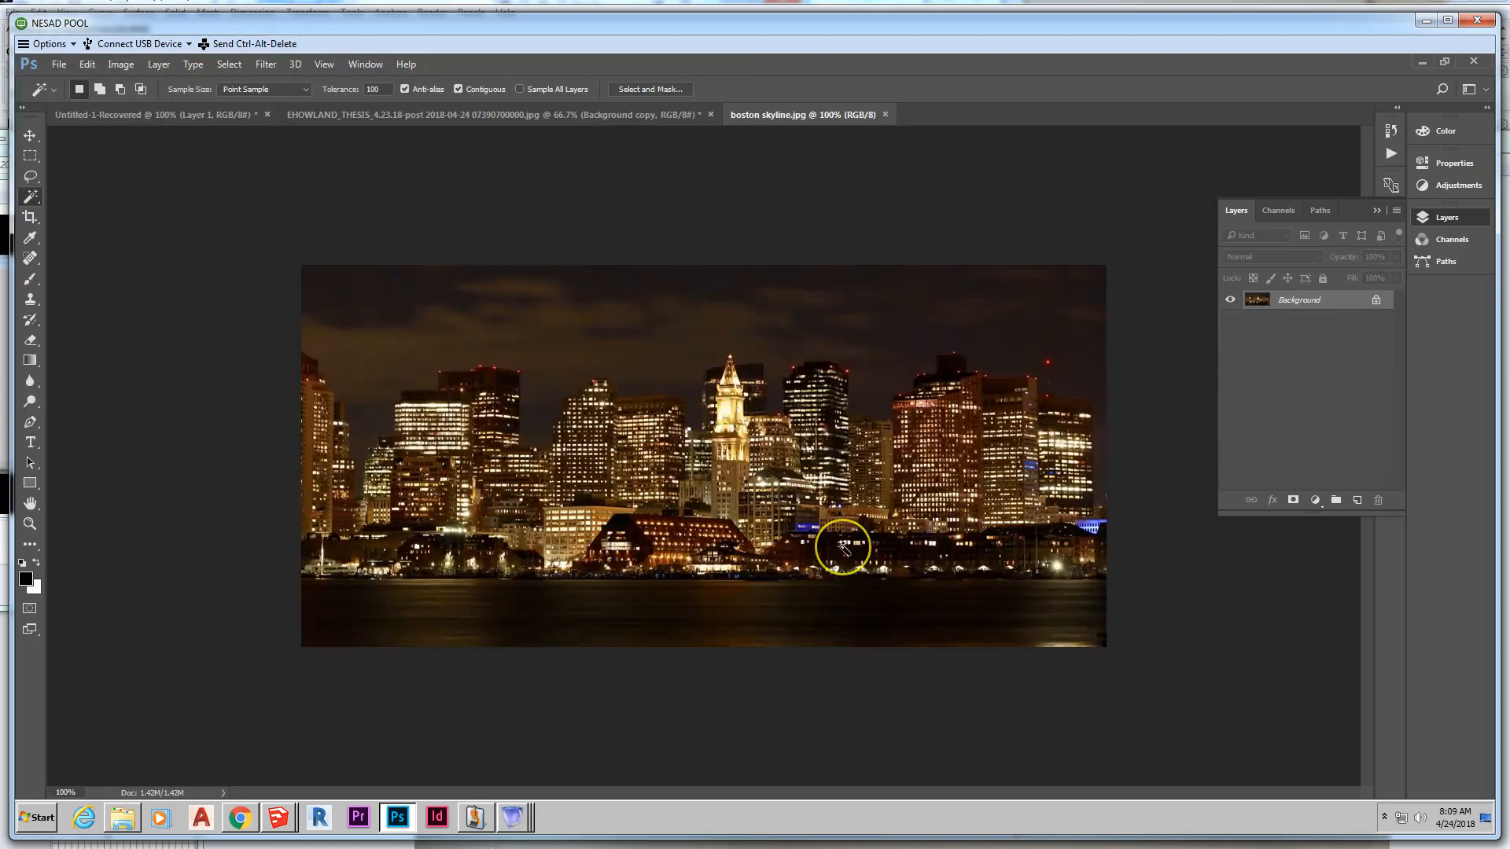
Step: Copy the entire boston skyline image and use Paste Into to place it inside the window-glass selection of the interior rendering
key(ctrl+a)
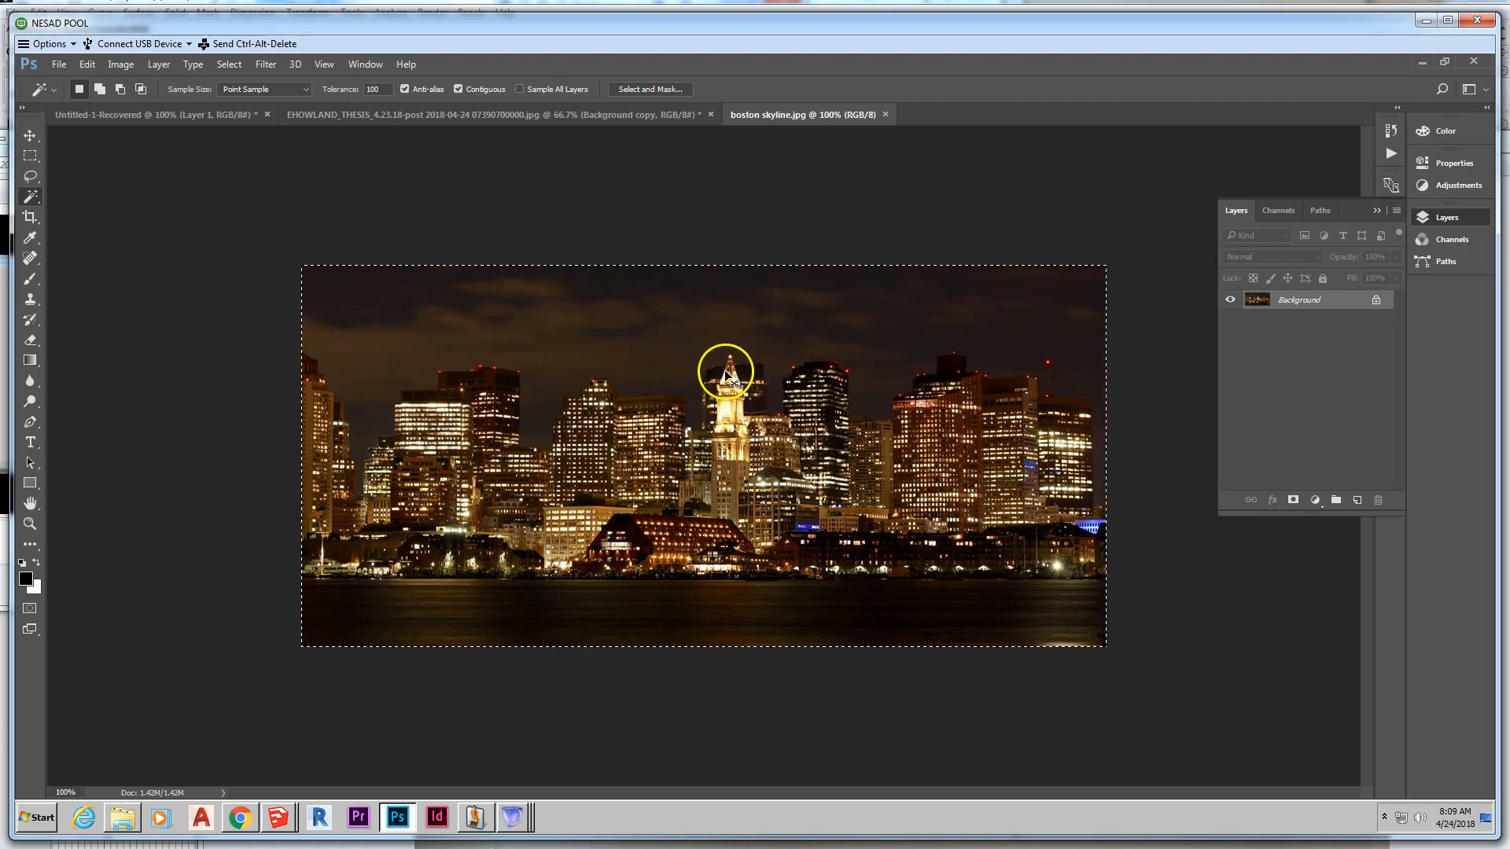
click(331, 116)
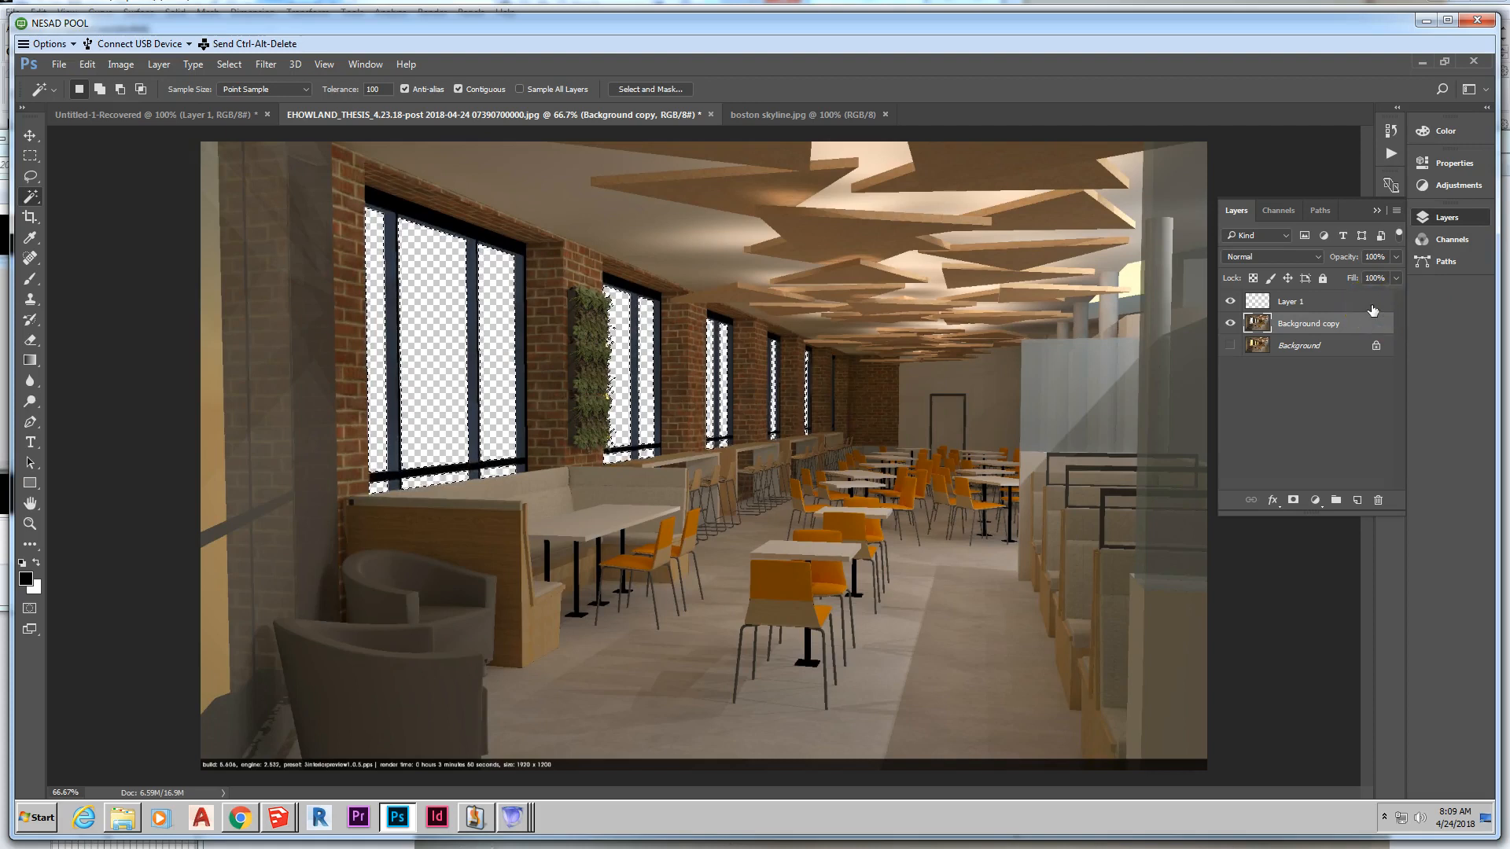
click(122, 65)
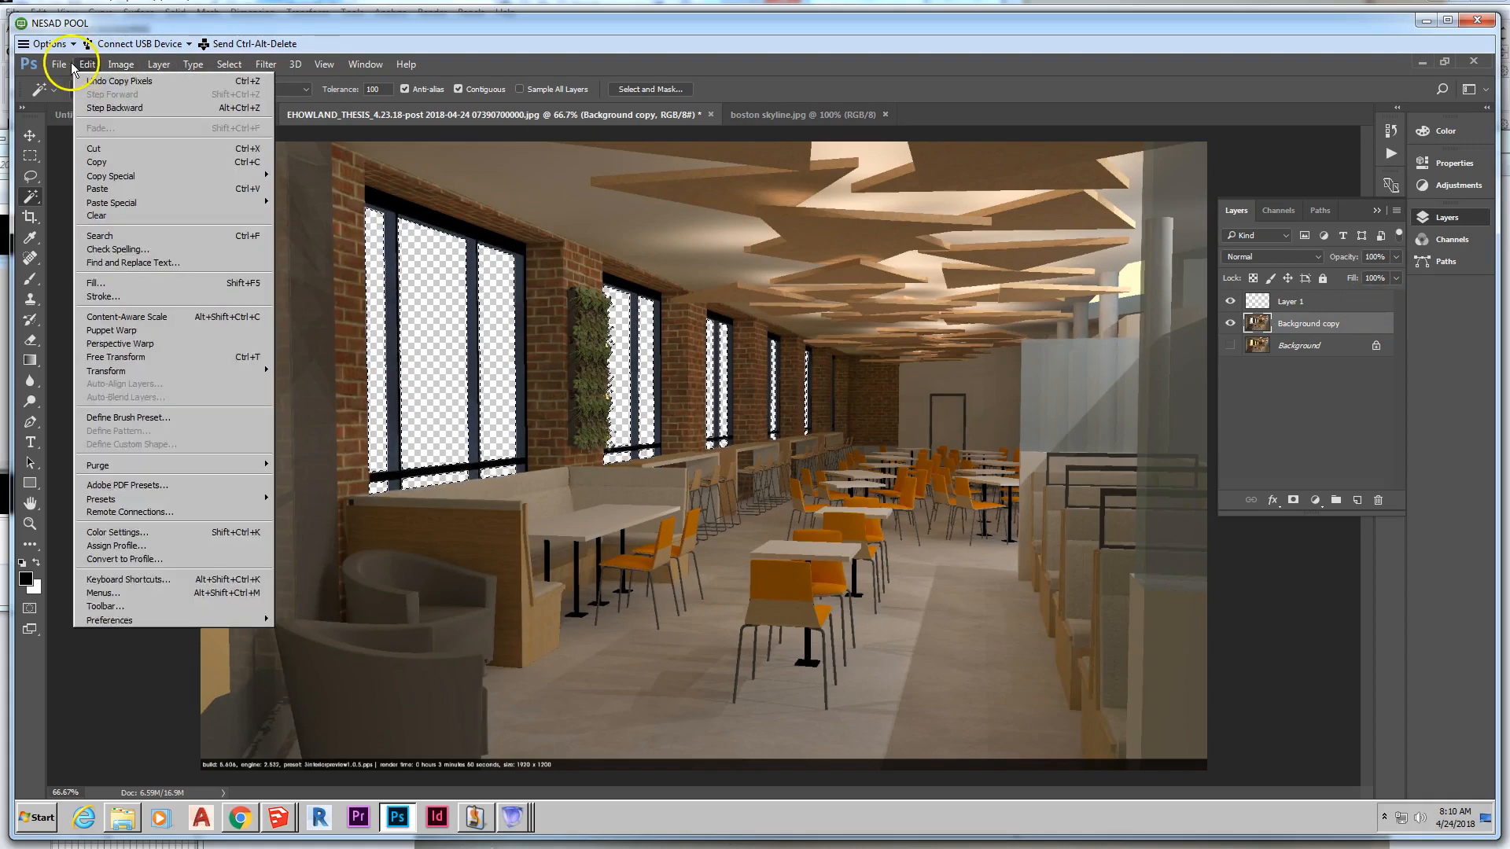
mouse_move(87, 64)
mouse_move(182, 207)
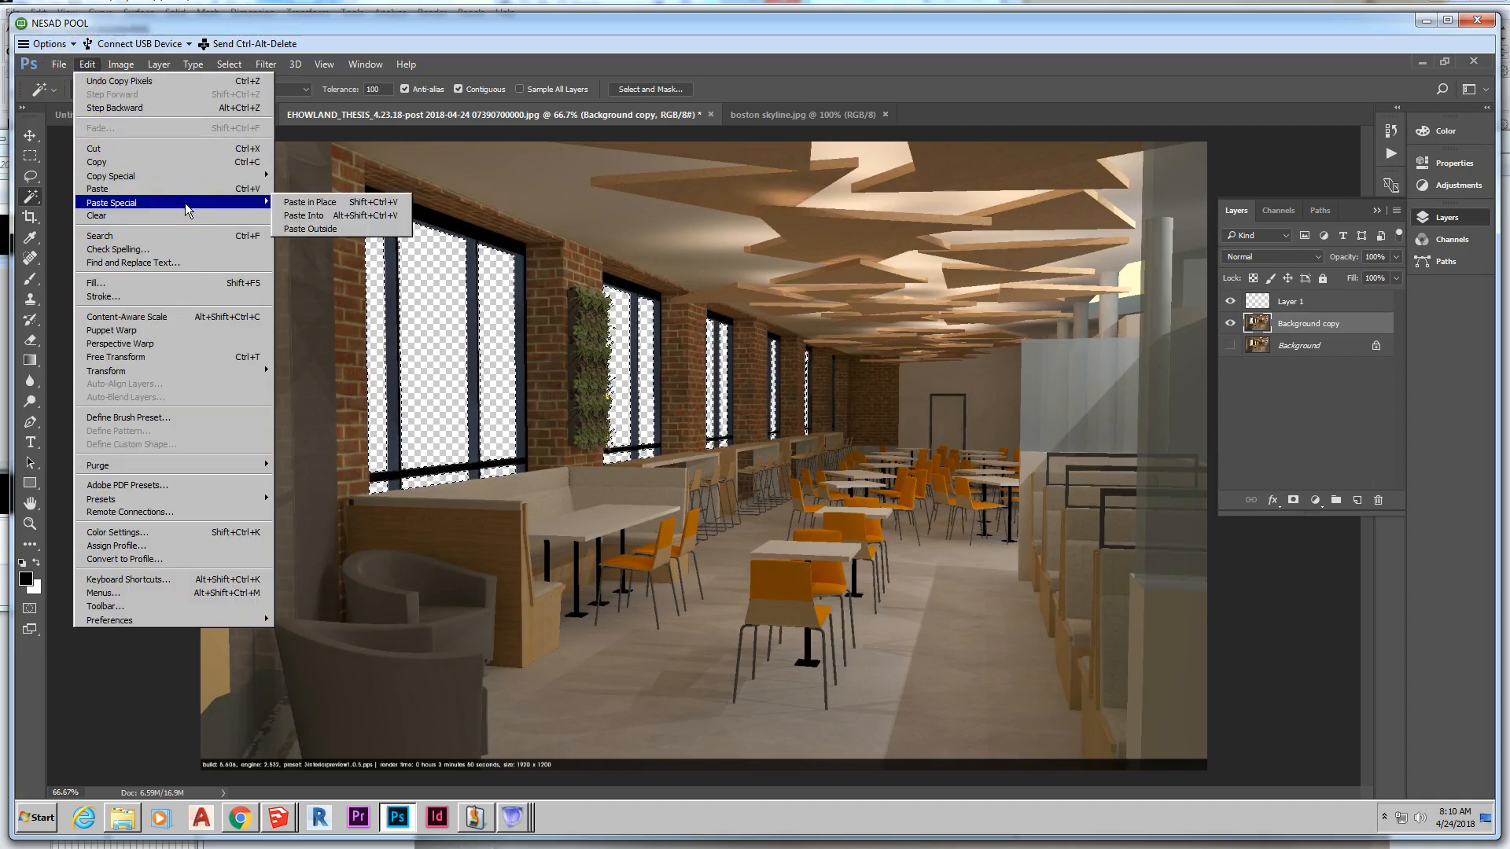
click(342, 218)
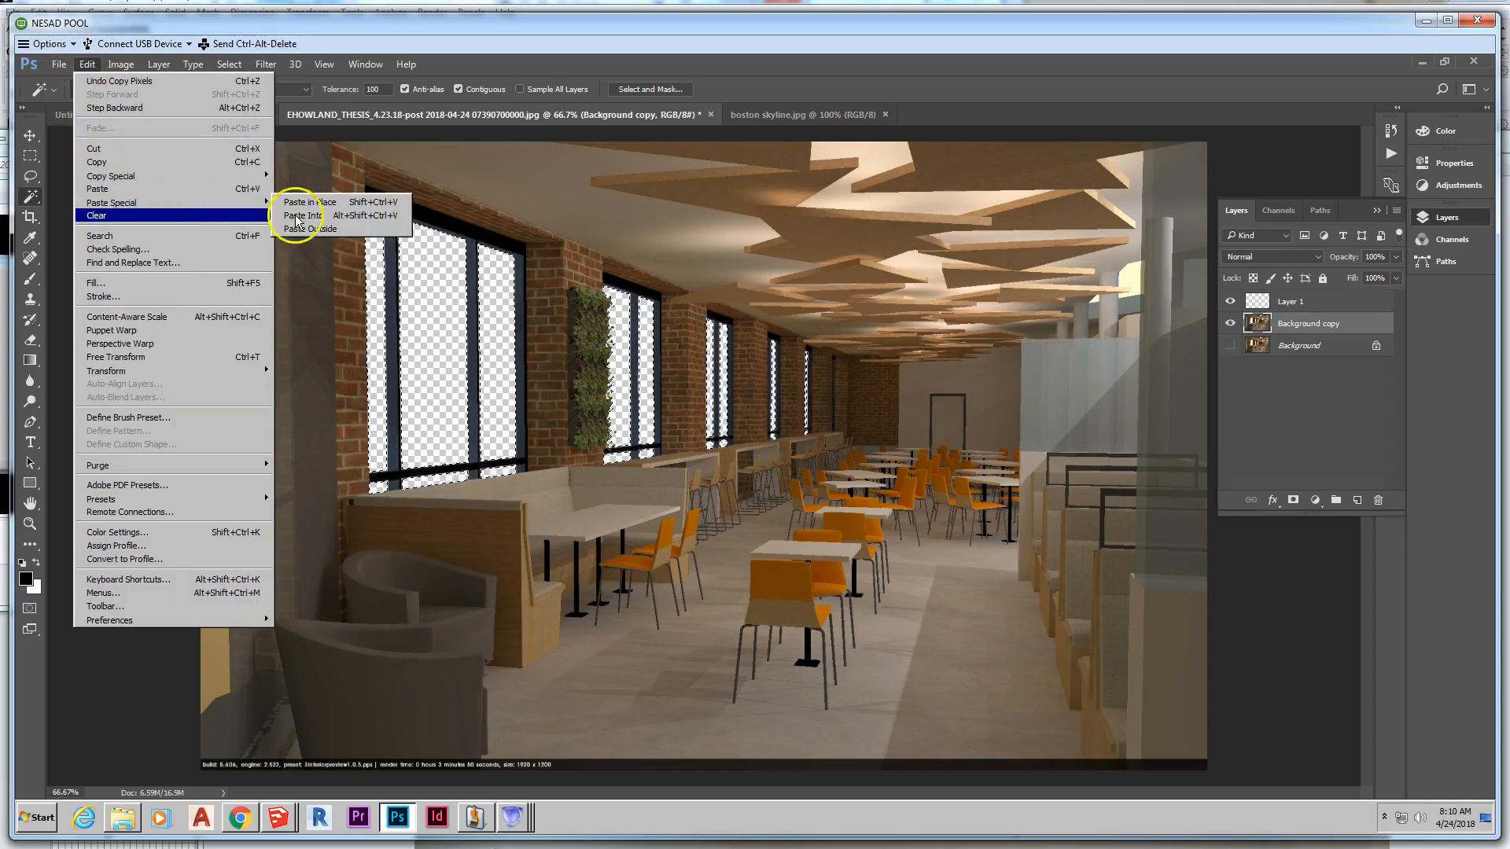
click(342, 217)
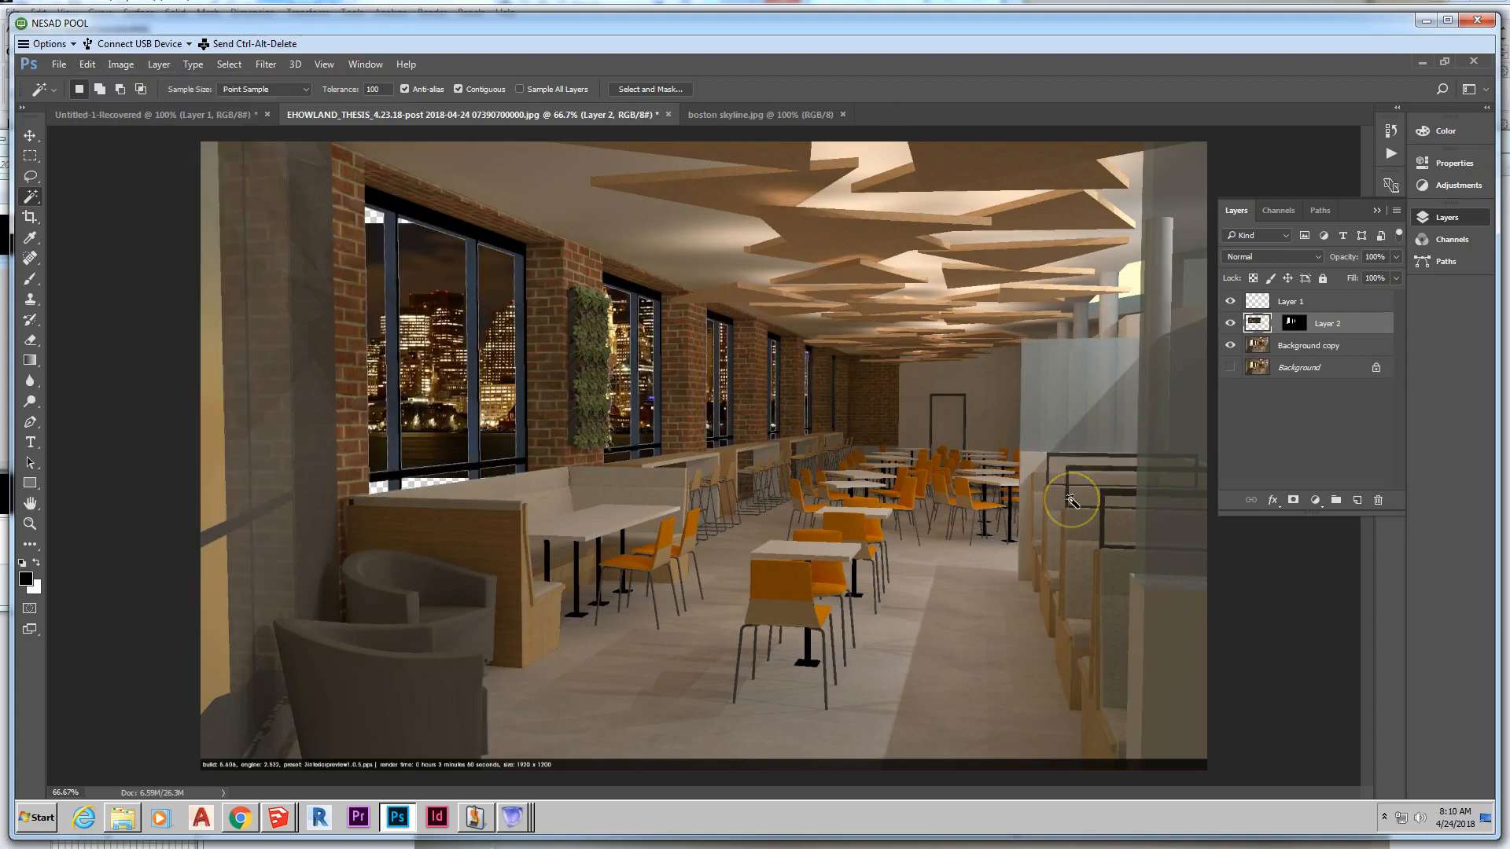
Step: Disable the pasted skyline layer's mask and make the layer's image, rather than its mask, active for editing
right_click(1295, 325)
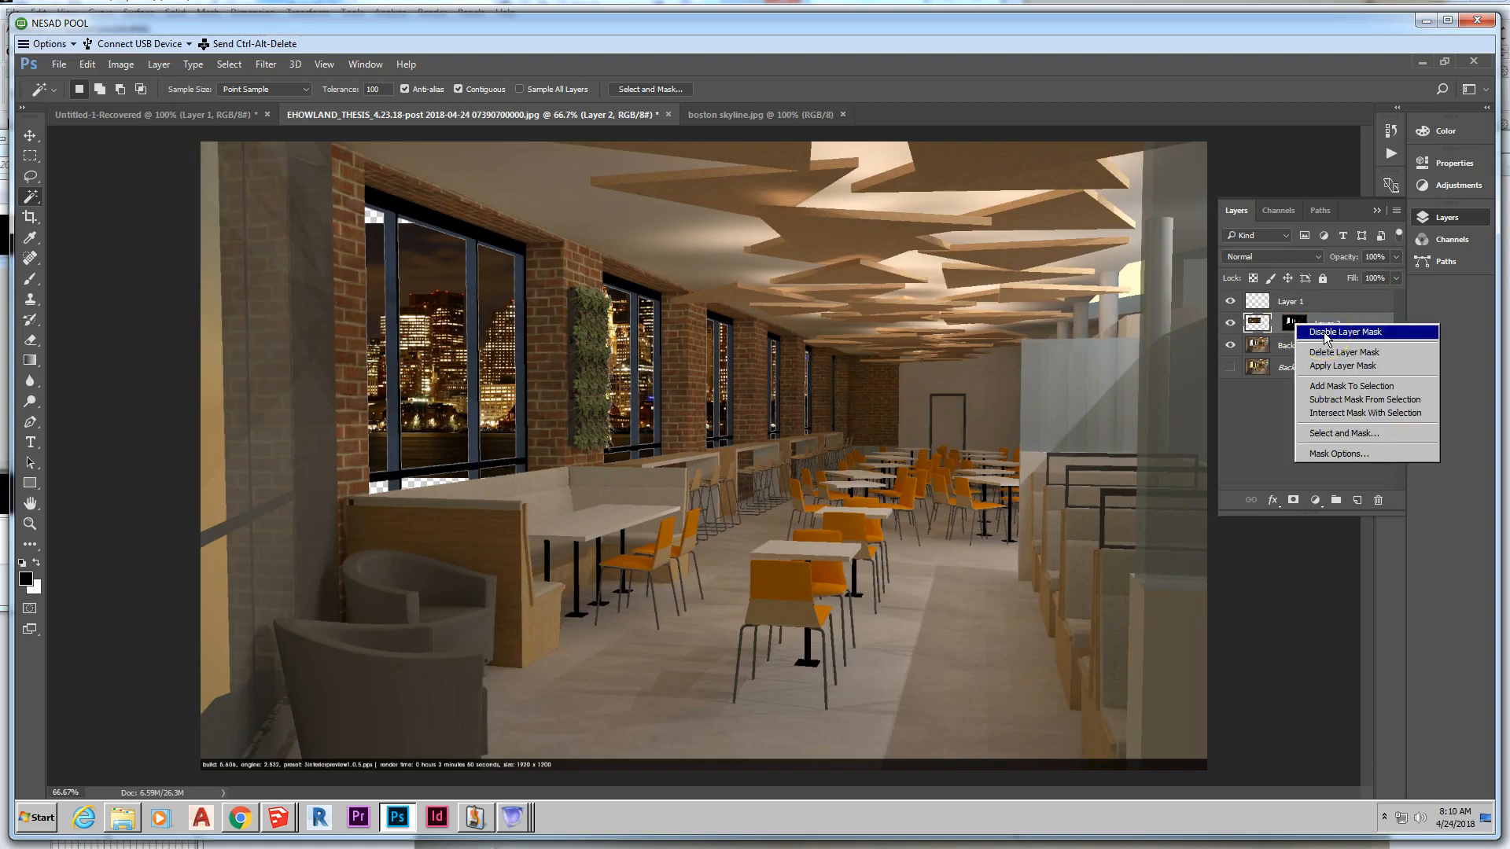
click(1326, 333)
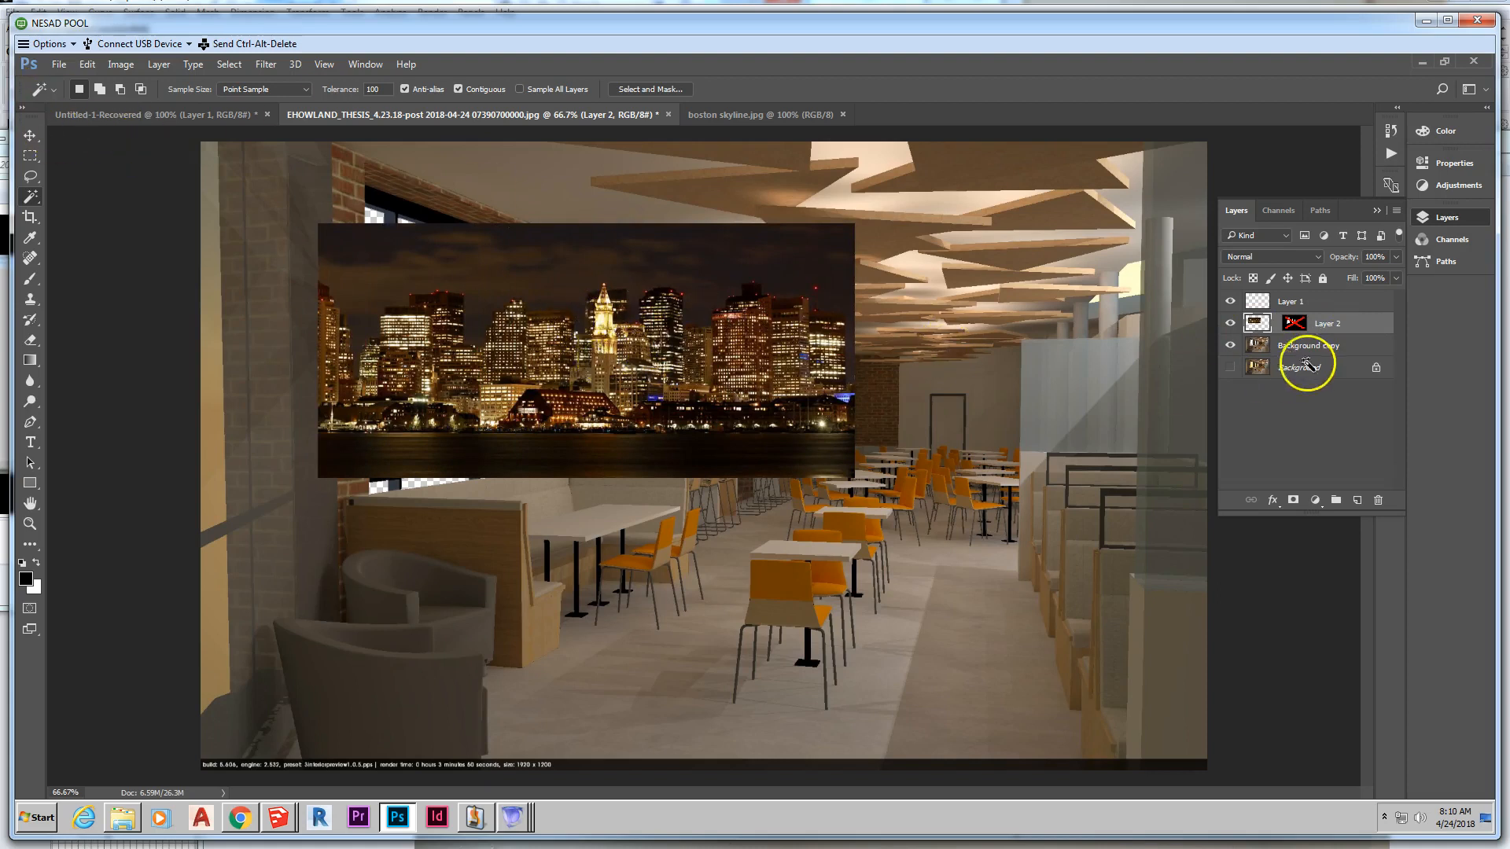
click(1264, 323)
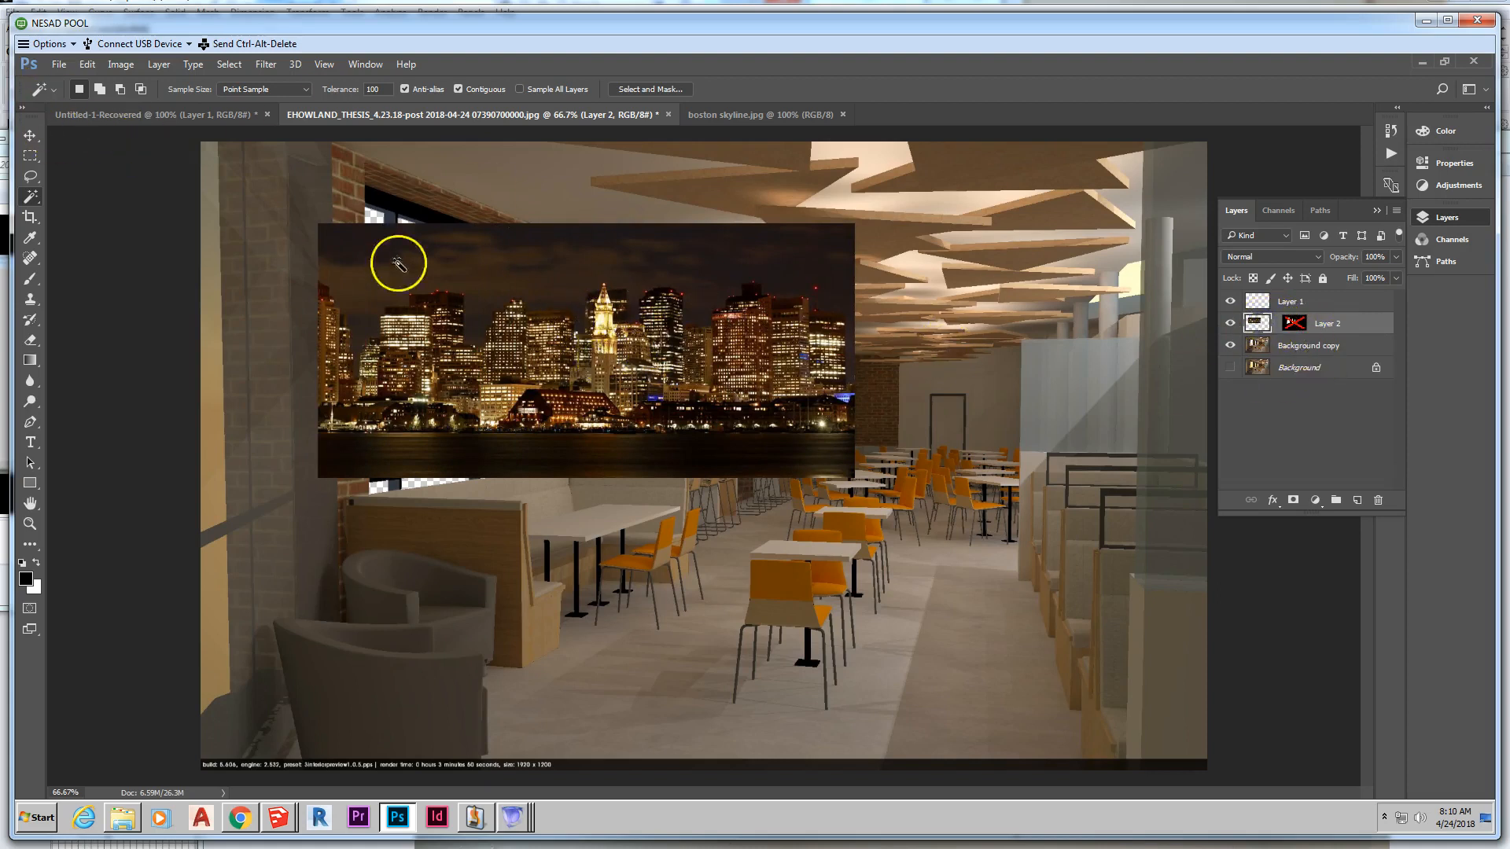
Step: Enlarge the skyline image to about 108% from its upper-left corner with Free Transform and apply it, leaving nothing selected
key(ctrl+t)
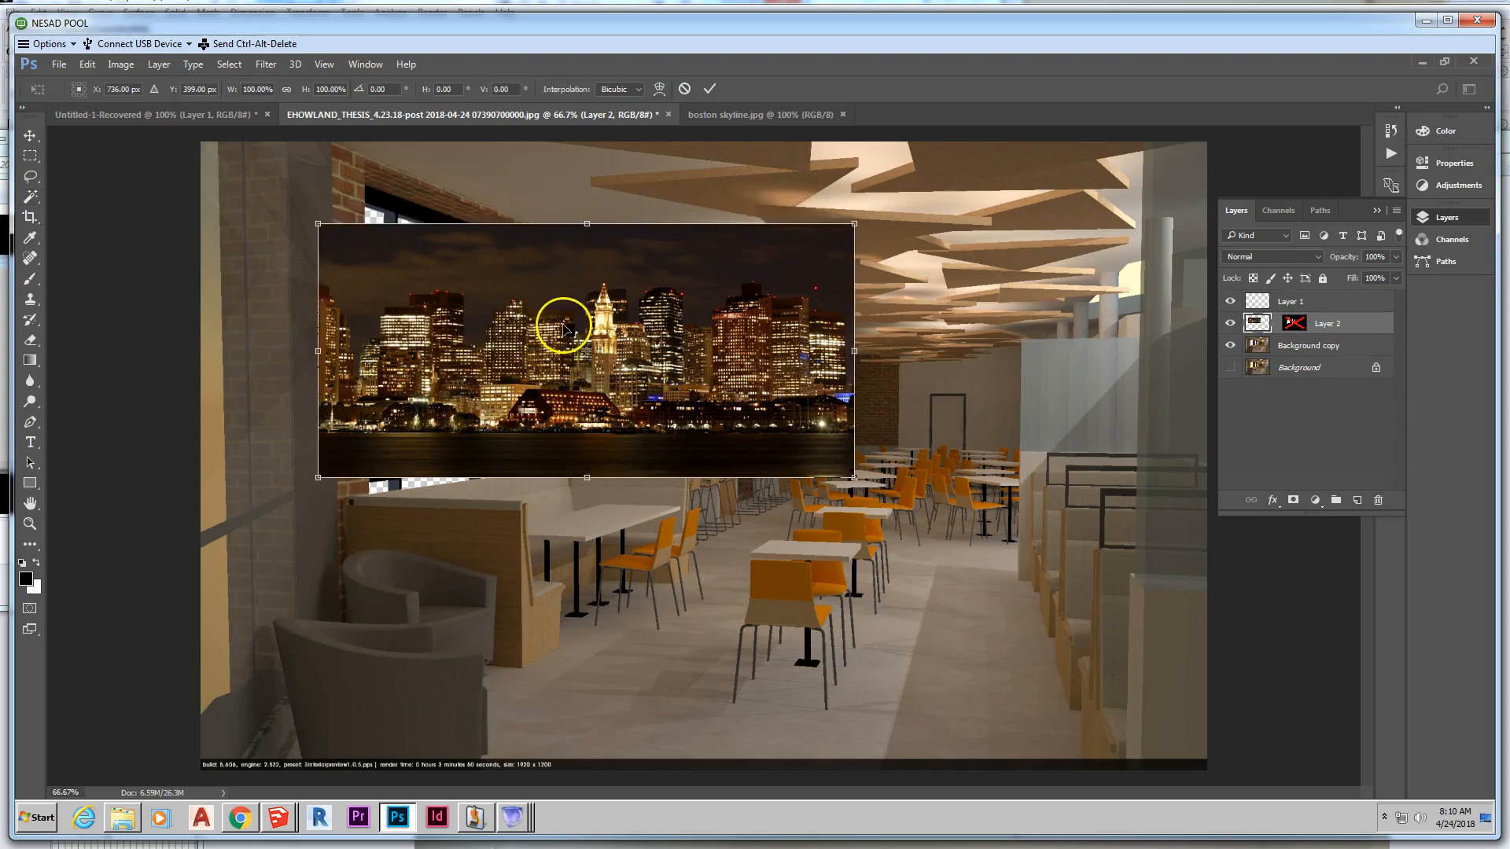
drag(318, 227, 279, 196)
click(503, 338)
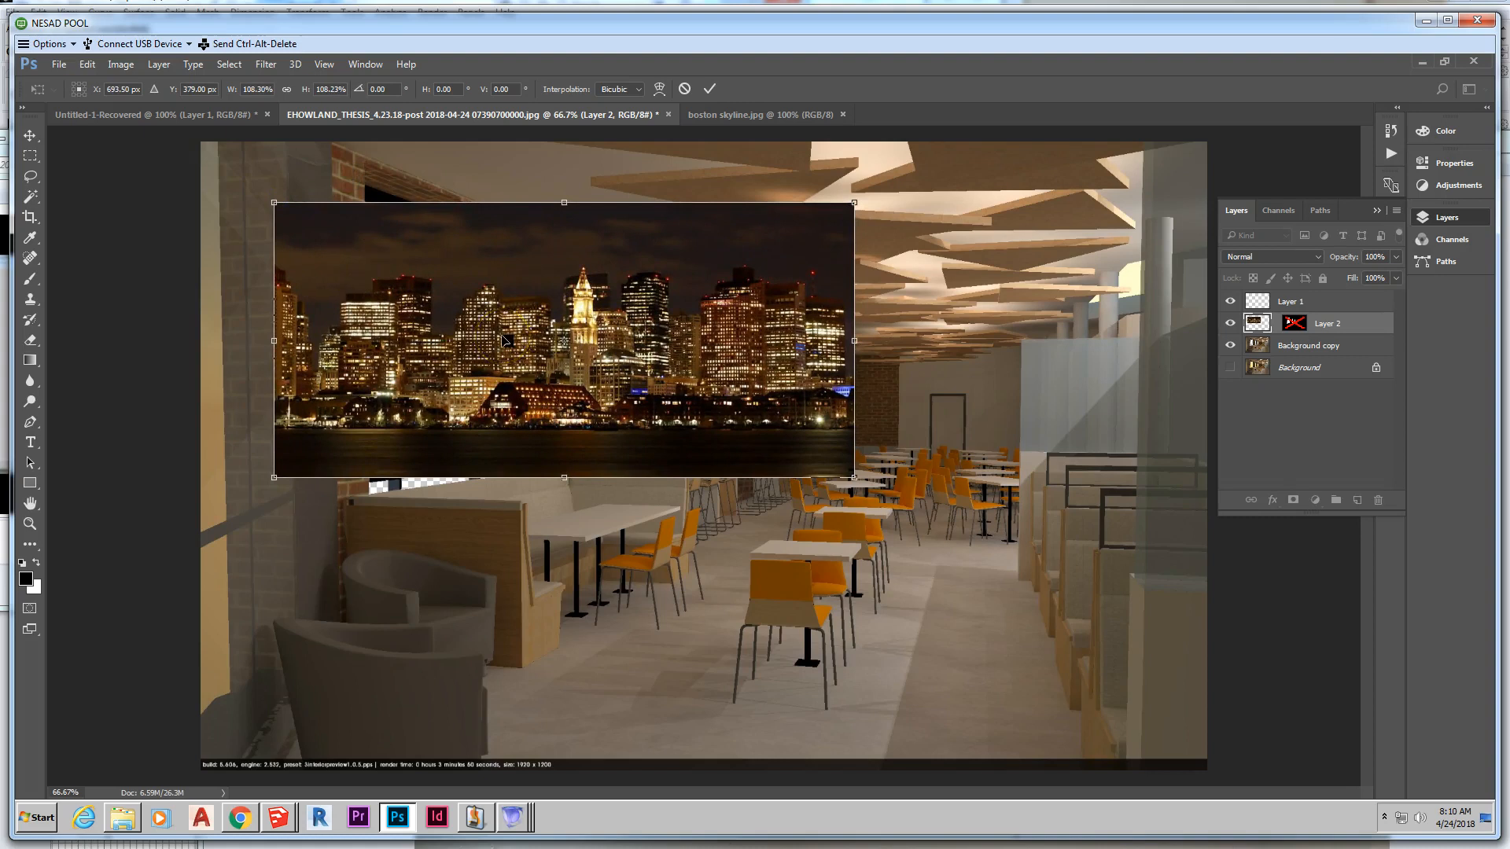
key(Return)
key(w)
click(500, 333)
click(559, 336)
key(ctrl+d)
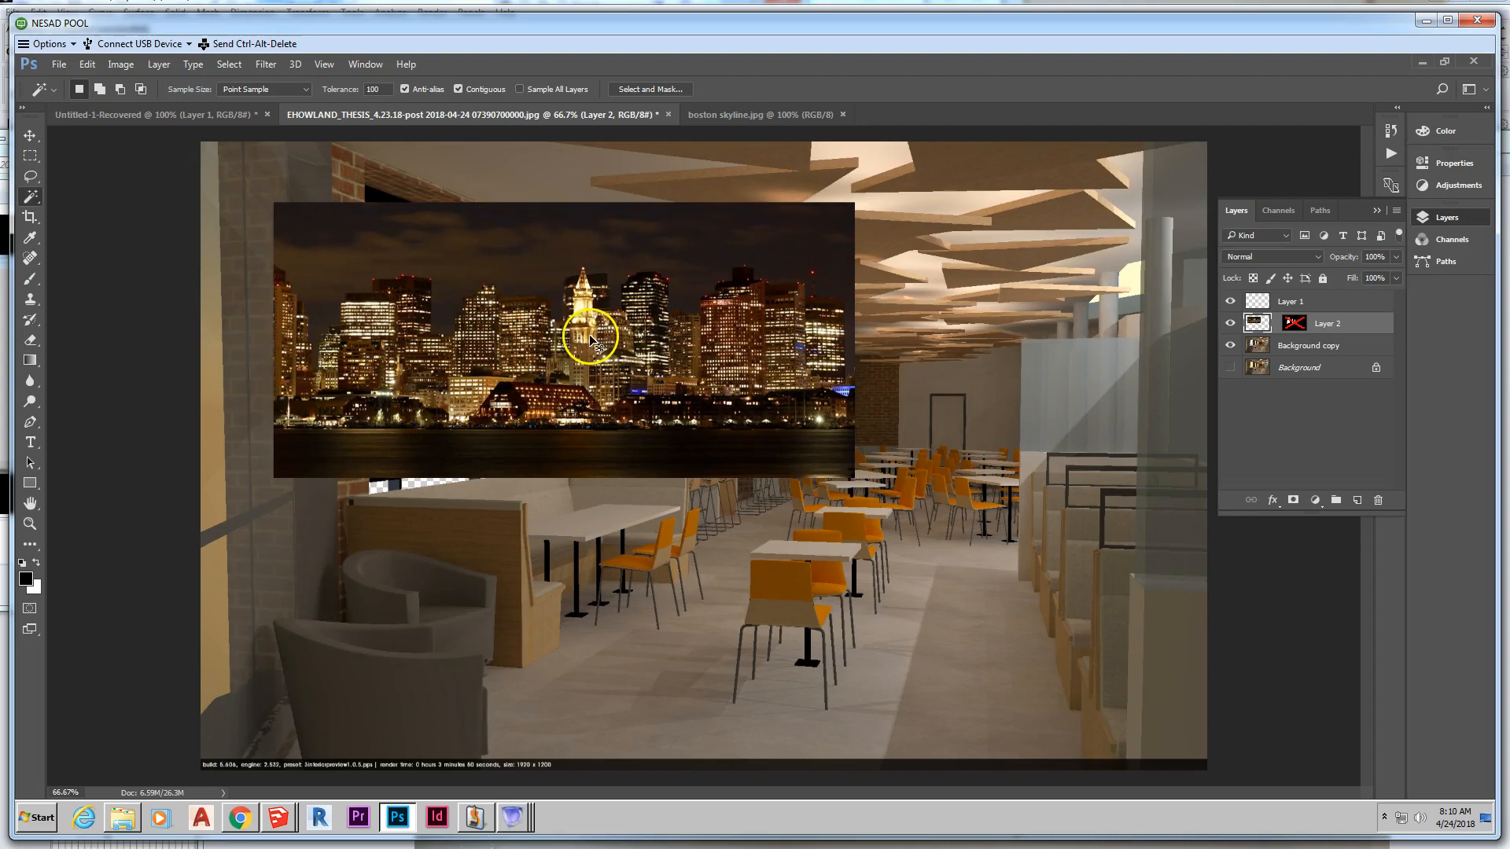
Step: Move the skyline image slightly down and to the right, and scale it up about 107% from its upper-left corner
click(30, 135)
mouse_move(510, 301)
mouse_down()
mouse_move(500, 287)
mouse_move(527, 317)
mouse_up()
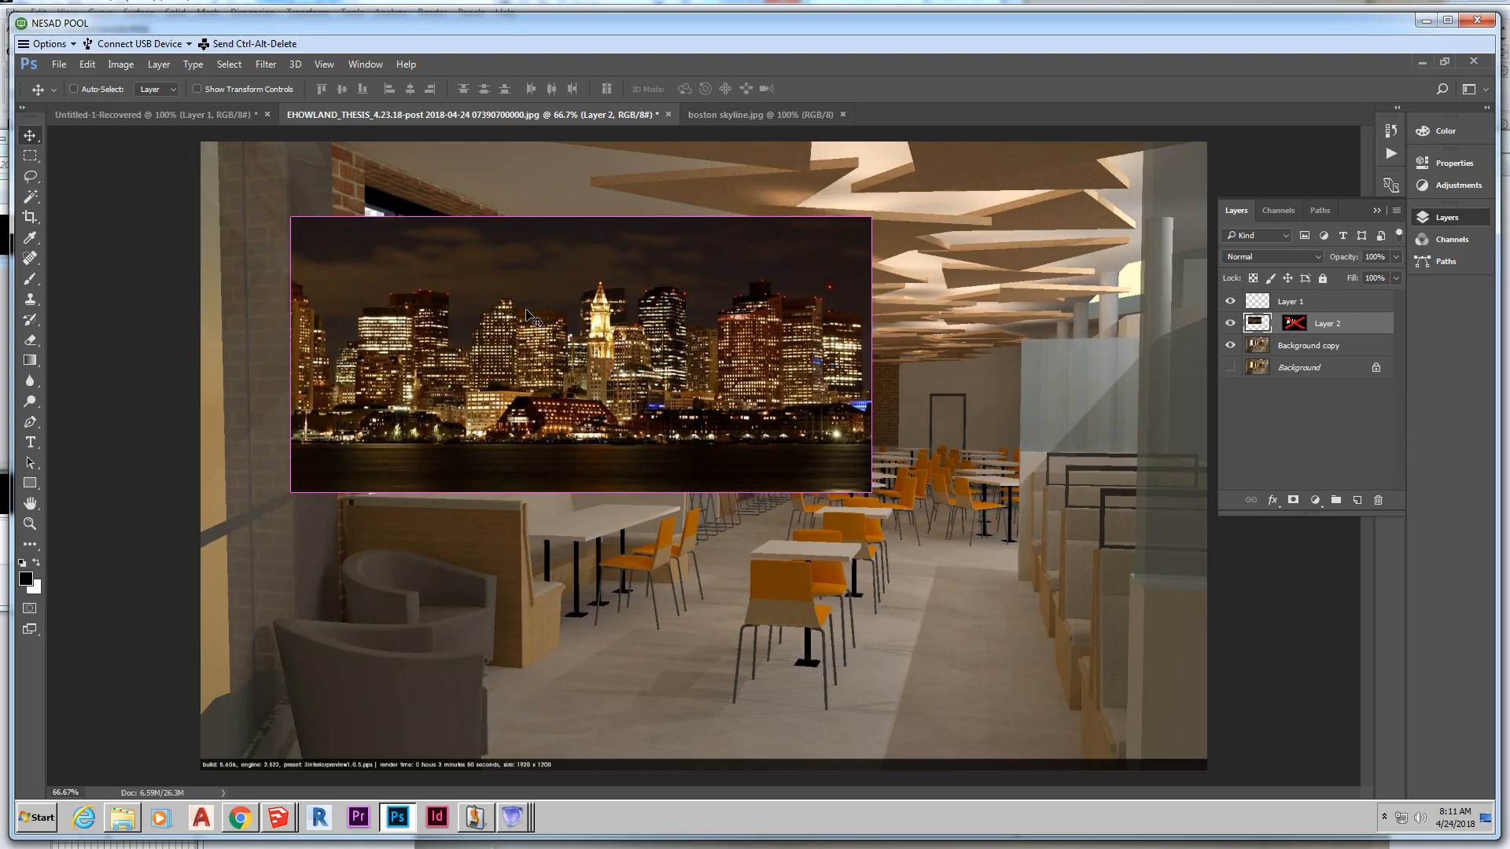
key(ctrl+t)
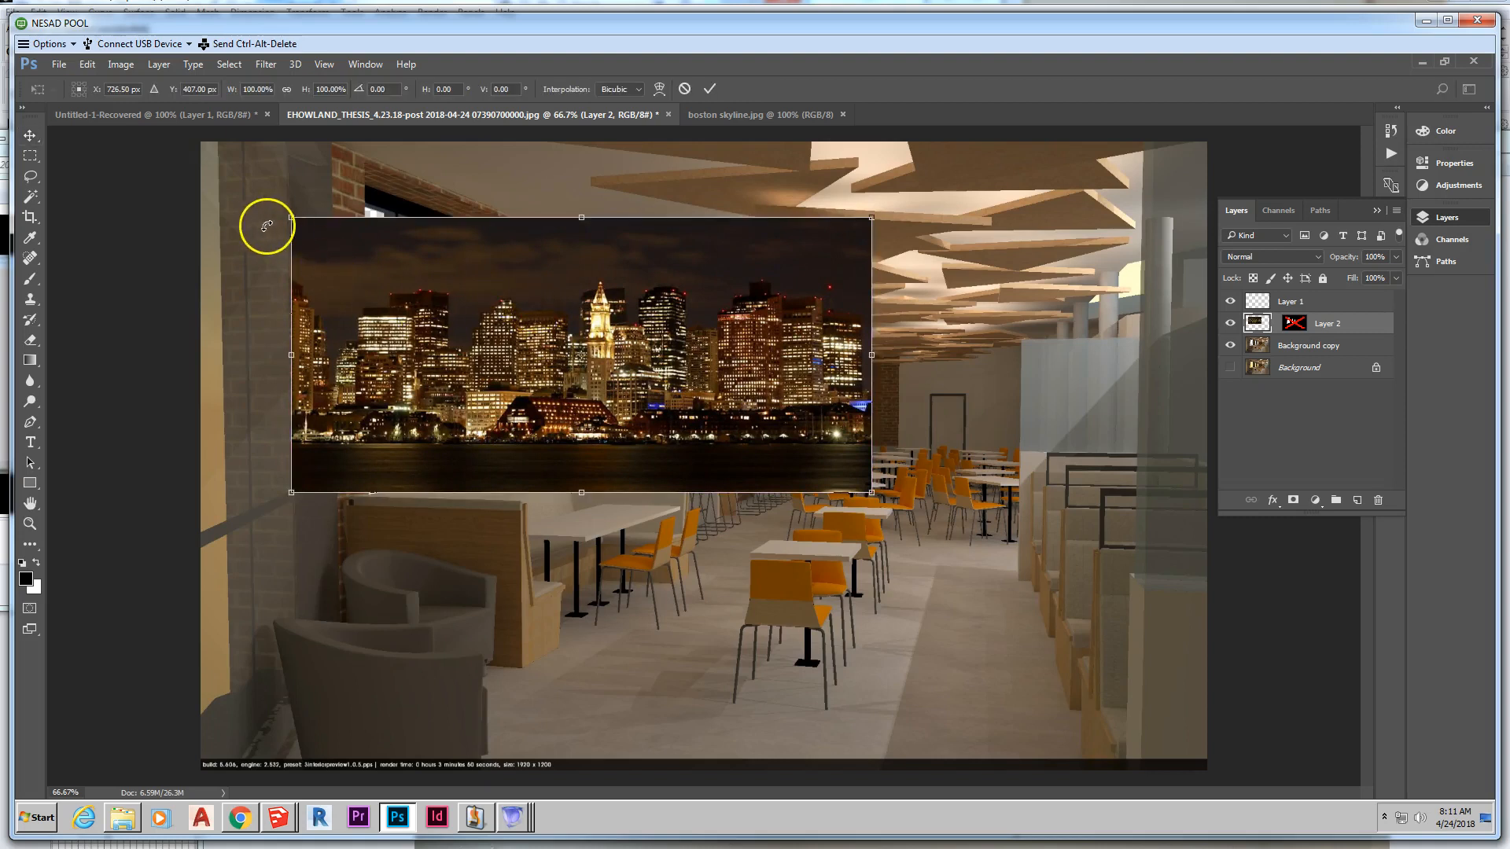
drag(290, 219, 261, 176)
click(331, 323)
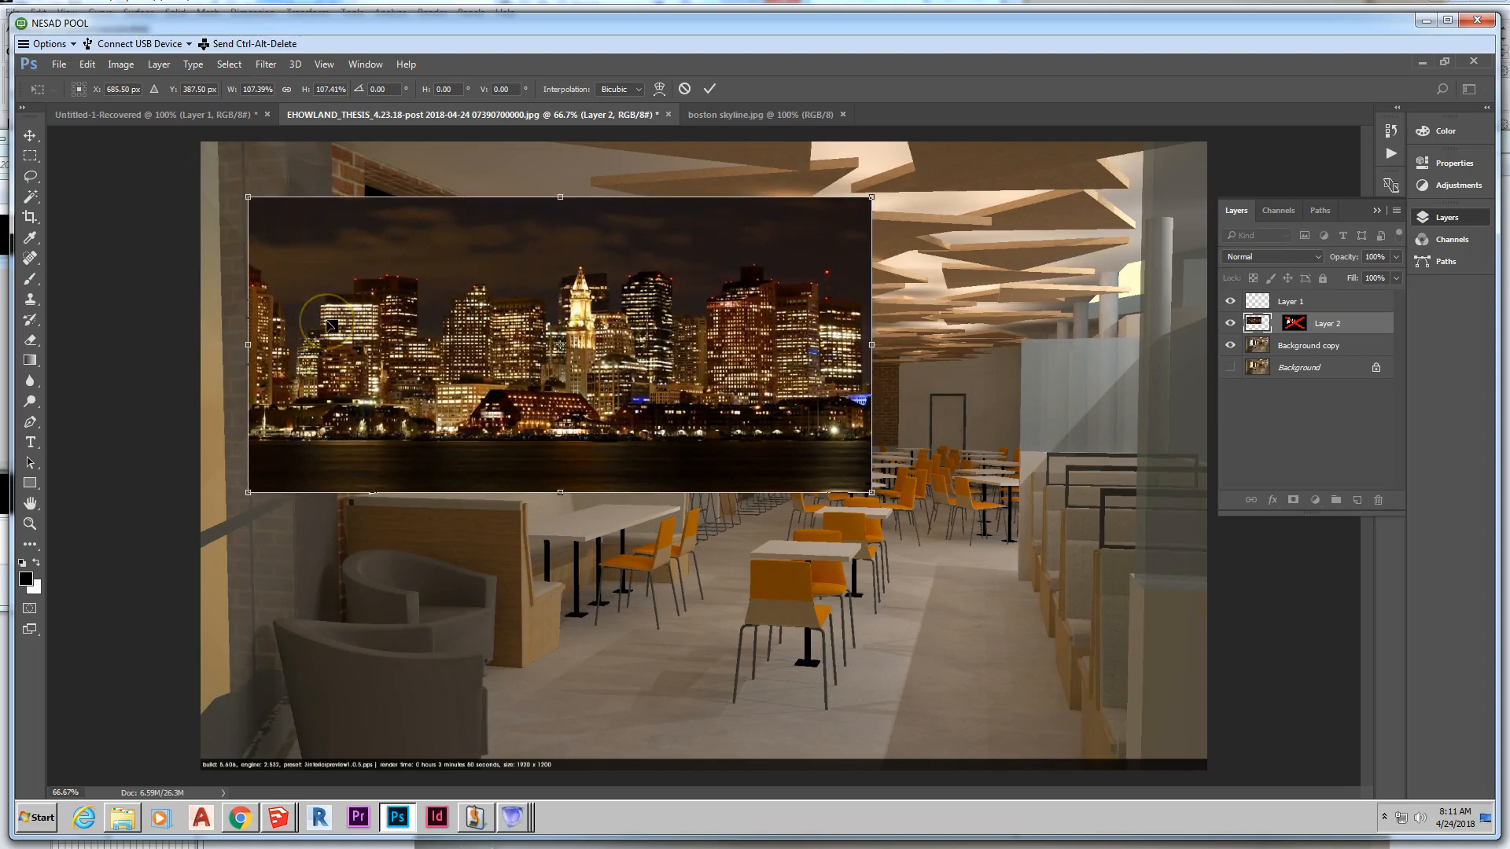
key(Return)
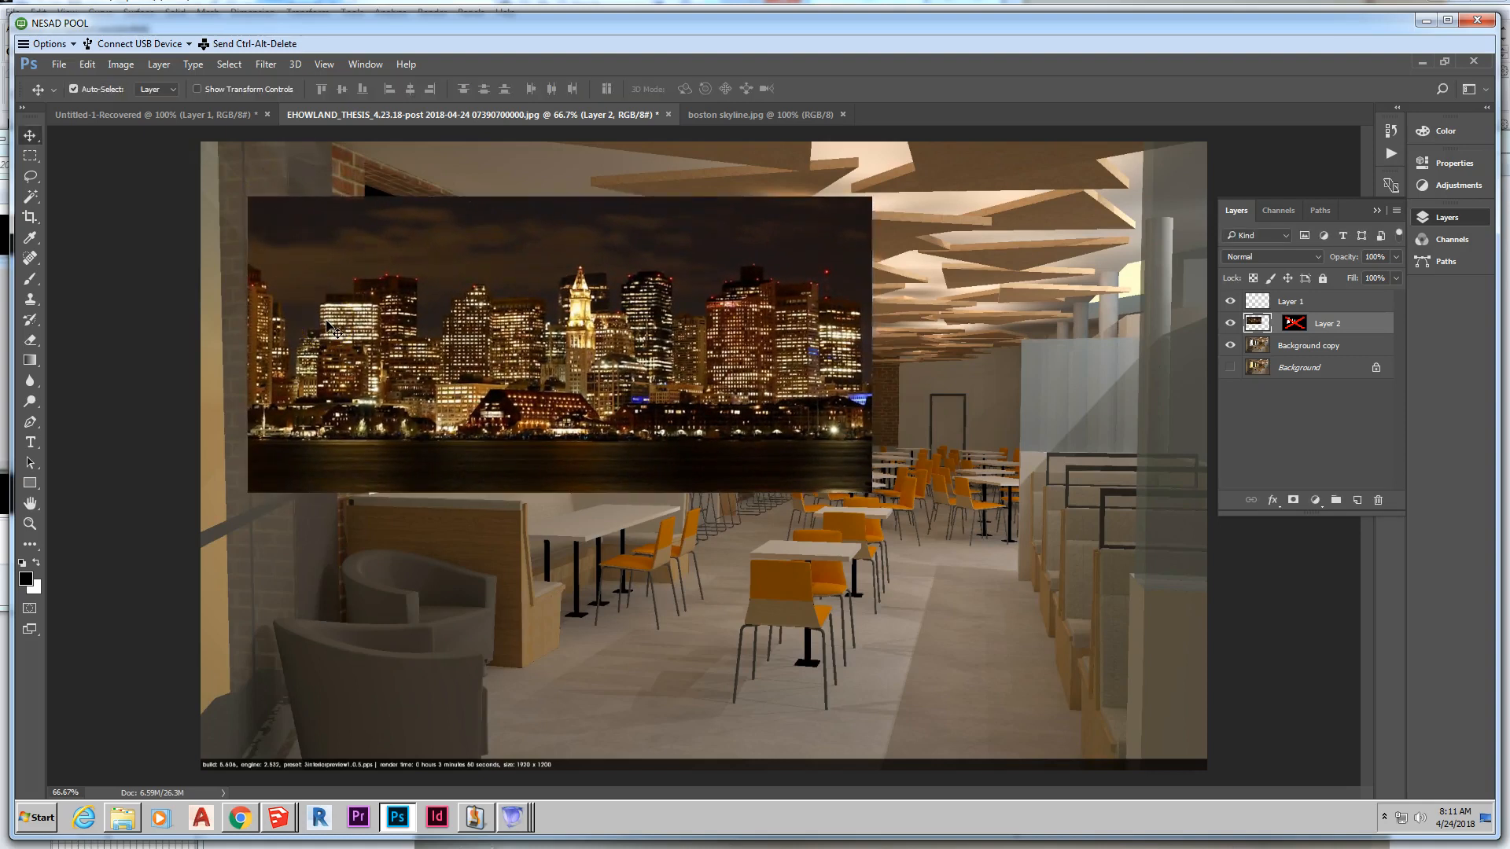
Step: Re-enable the skyline layer's mask and shift only the image slightly downward behind the window glass
shift+click(1295, 326)
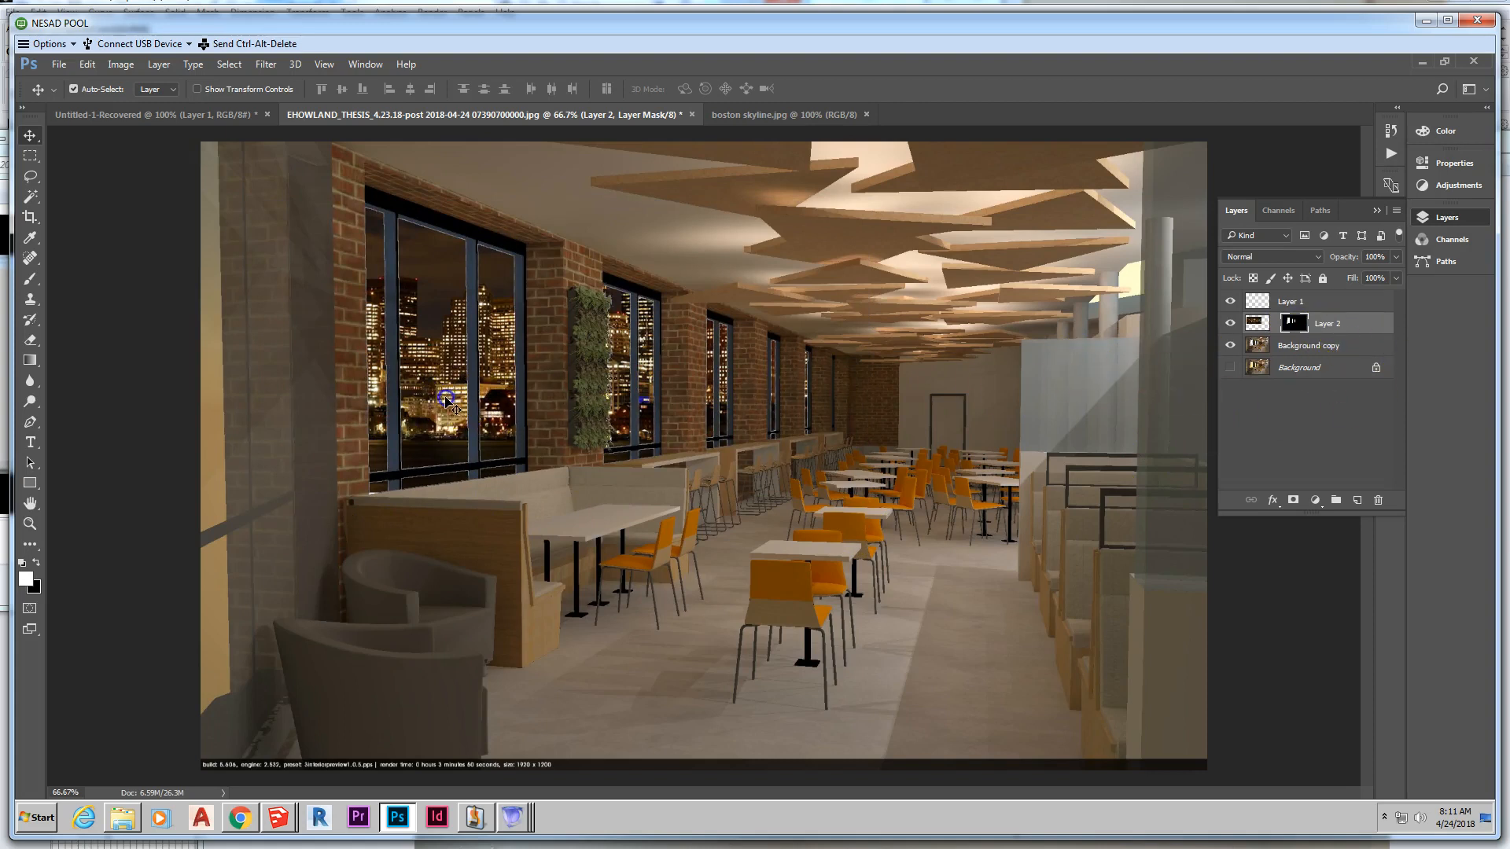
drag(445, 397, 439, 398)
key(ctrl+z)
click(1258, 324)
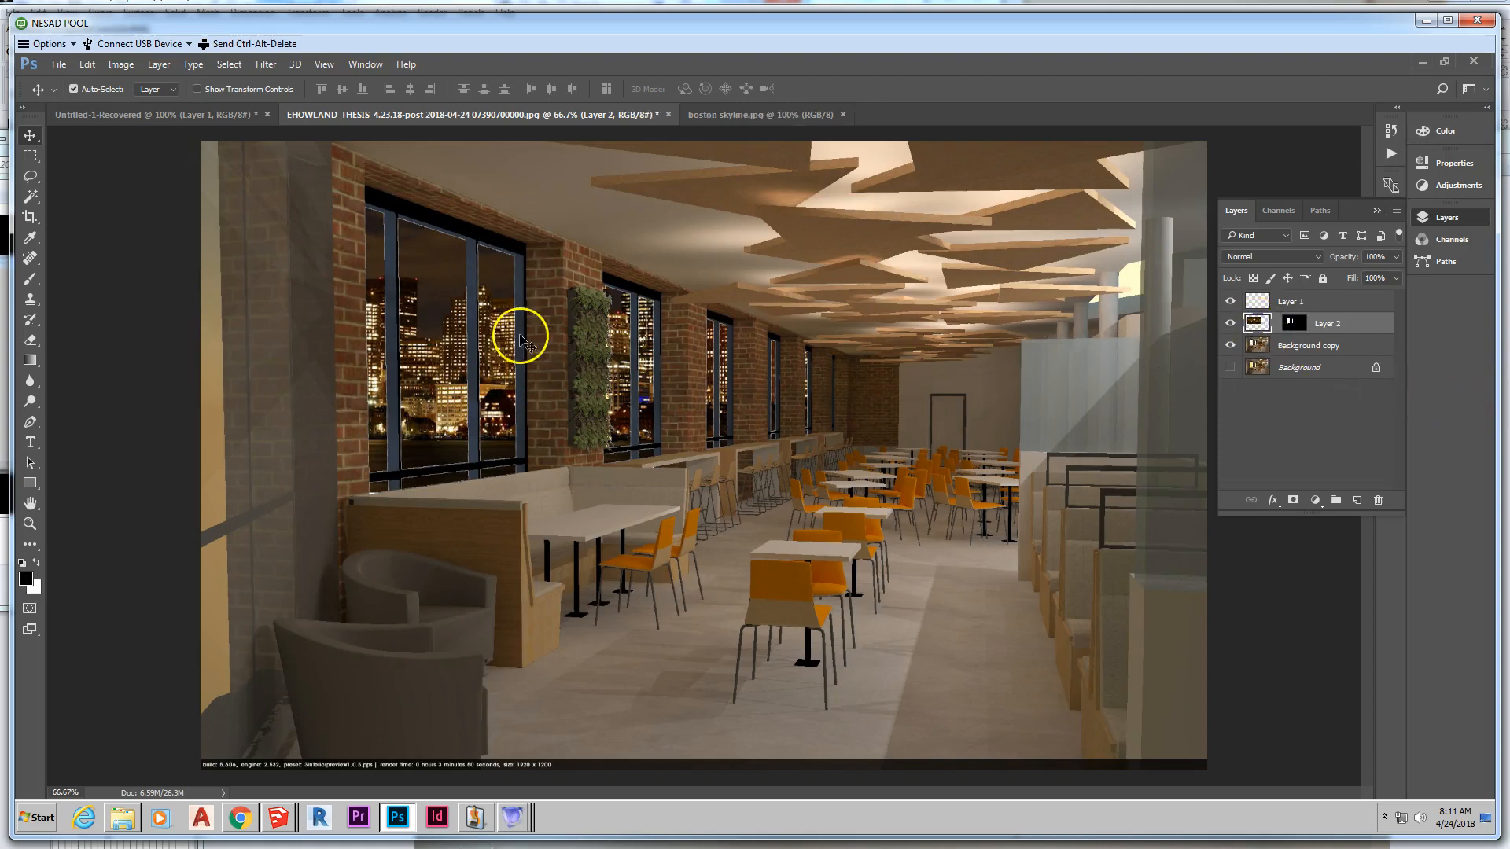
mouse_move(455, 401)
mouse_down()
mouse_move(435, 406)
mouse_move(459, 411)
mouse_up()
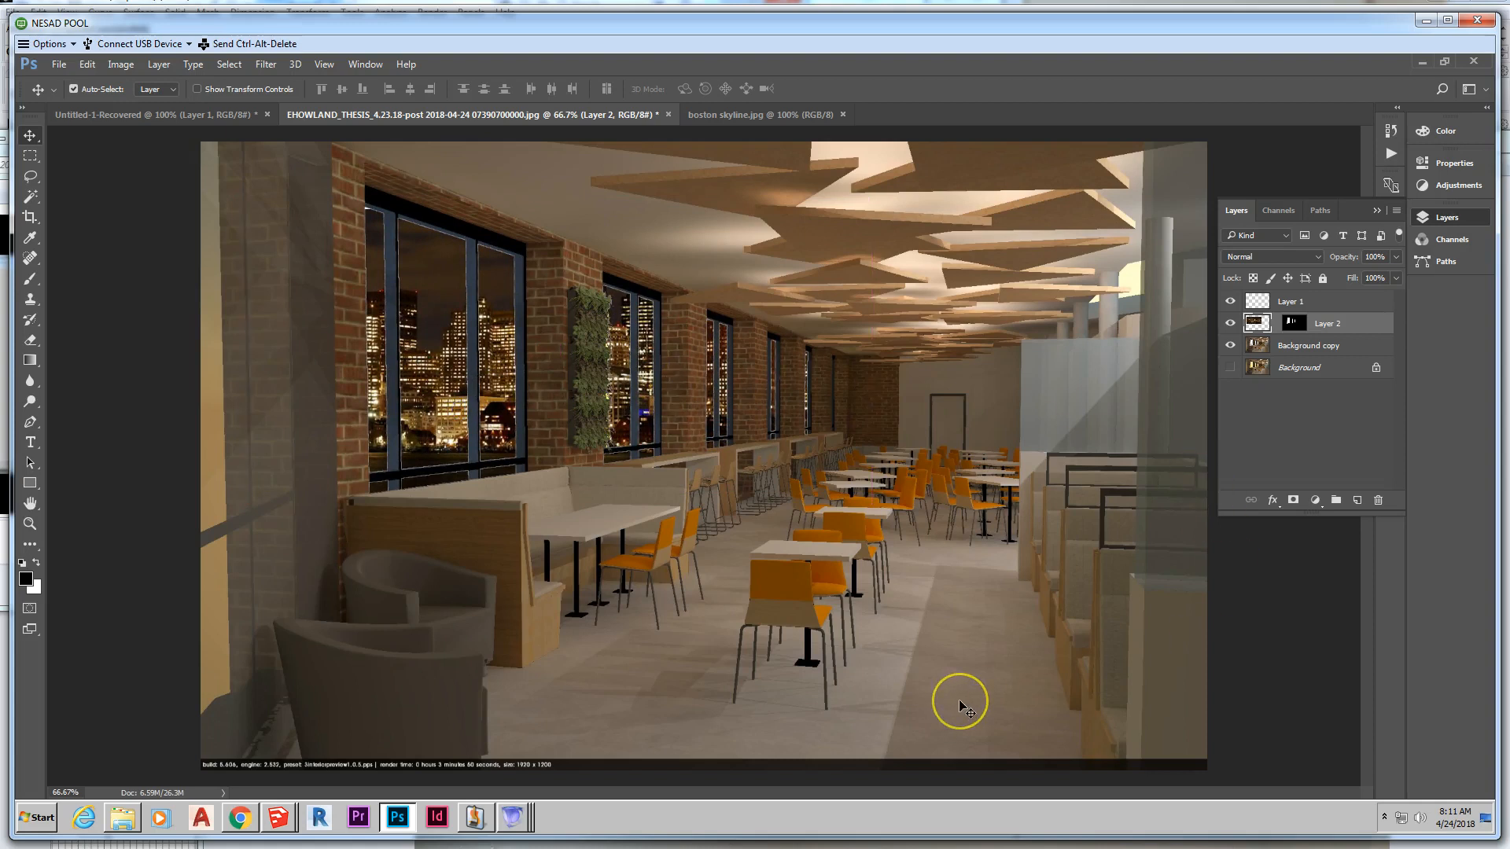